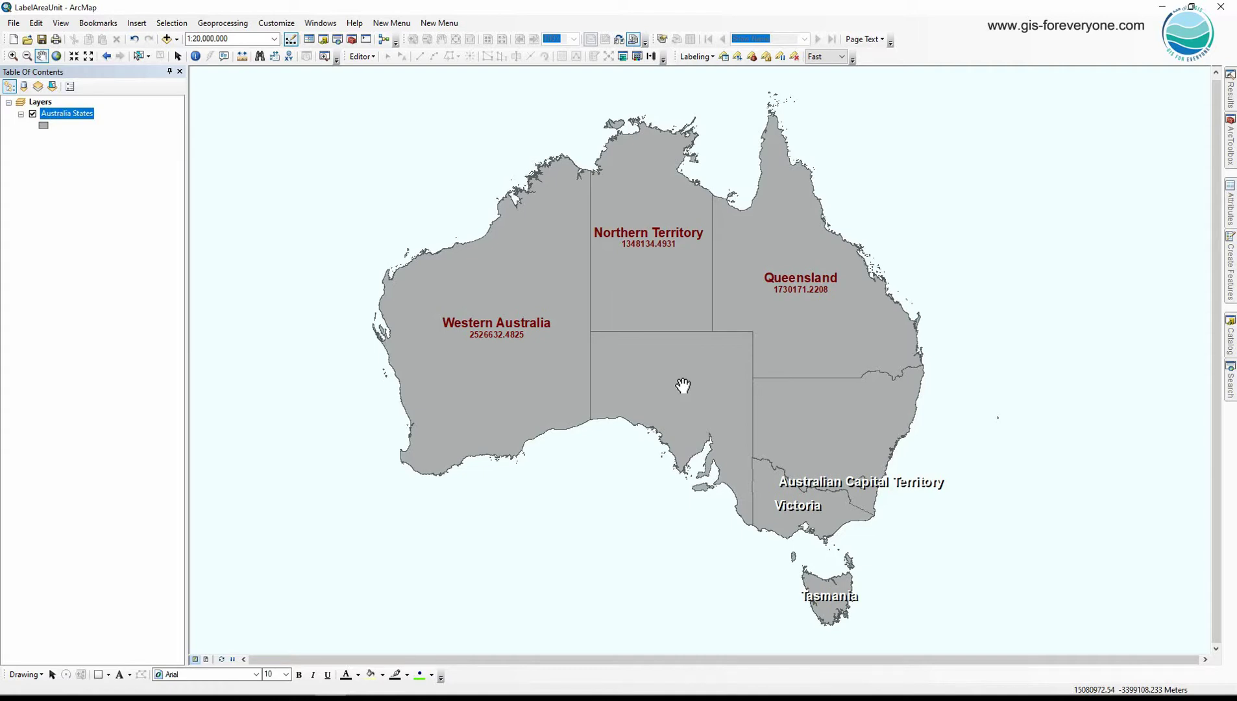
Open the Australia States attribute table
right_click(71, 114)
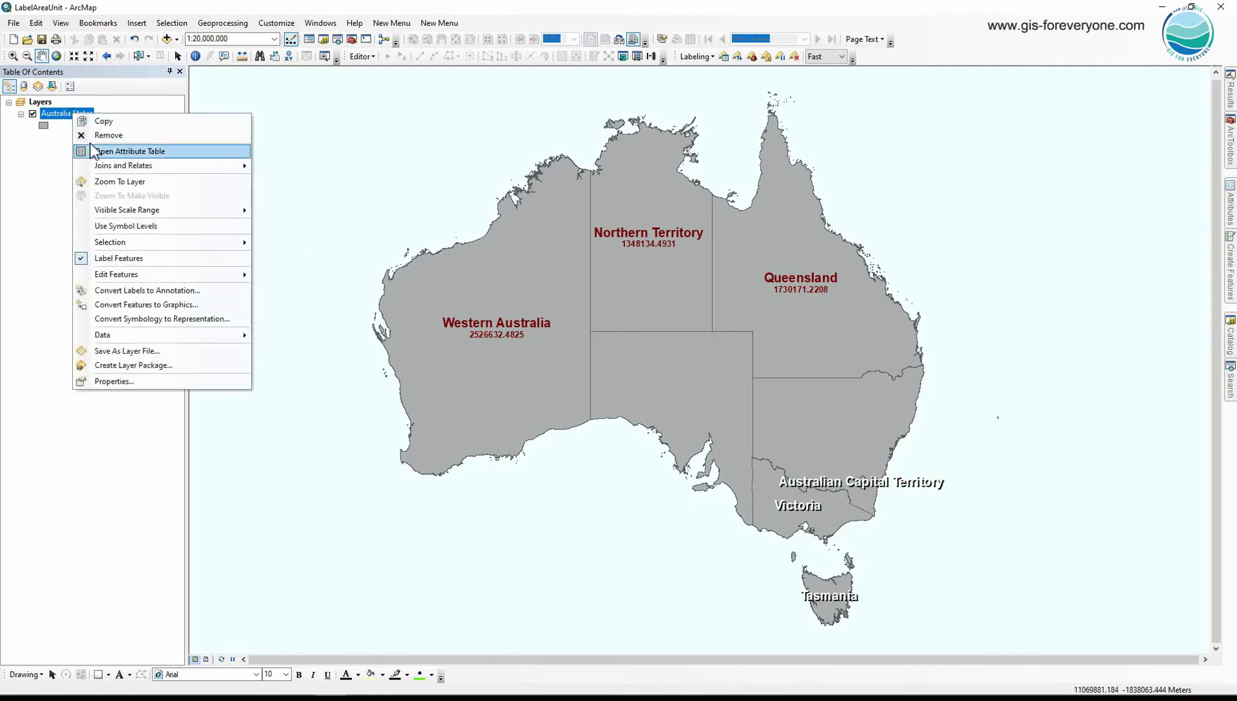
click(104, 150)
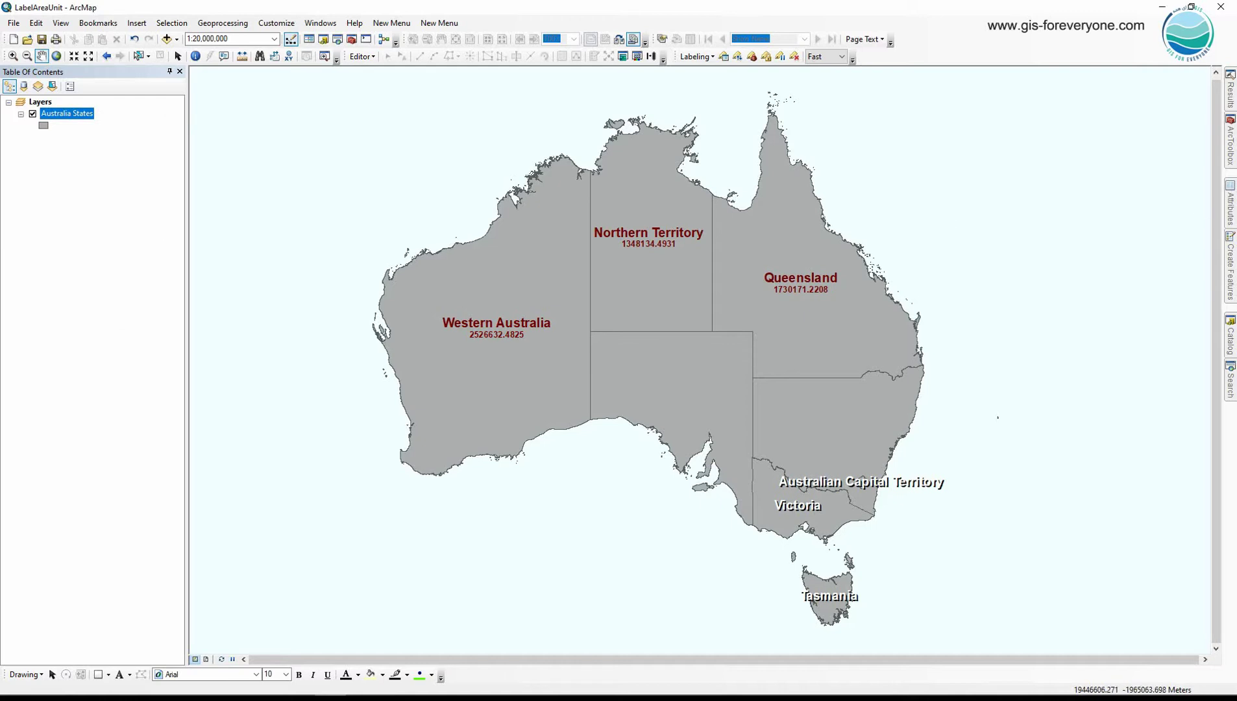
mouse_move(448, 131)
mouse_down()
mouse_move(941, 215)
mouse_move(447, 131)
mouse_up()
drag(506, 378, 795, 378)
Add a new Text field named Area_String to the table
click(324, 148)
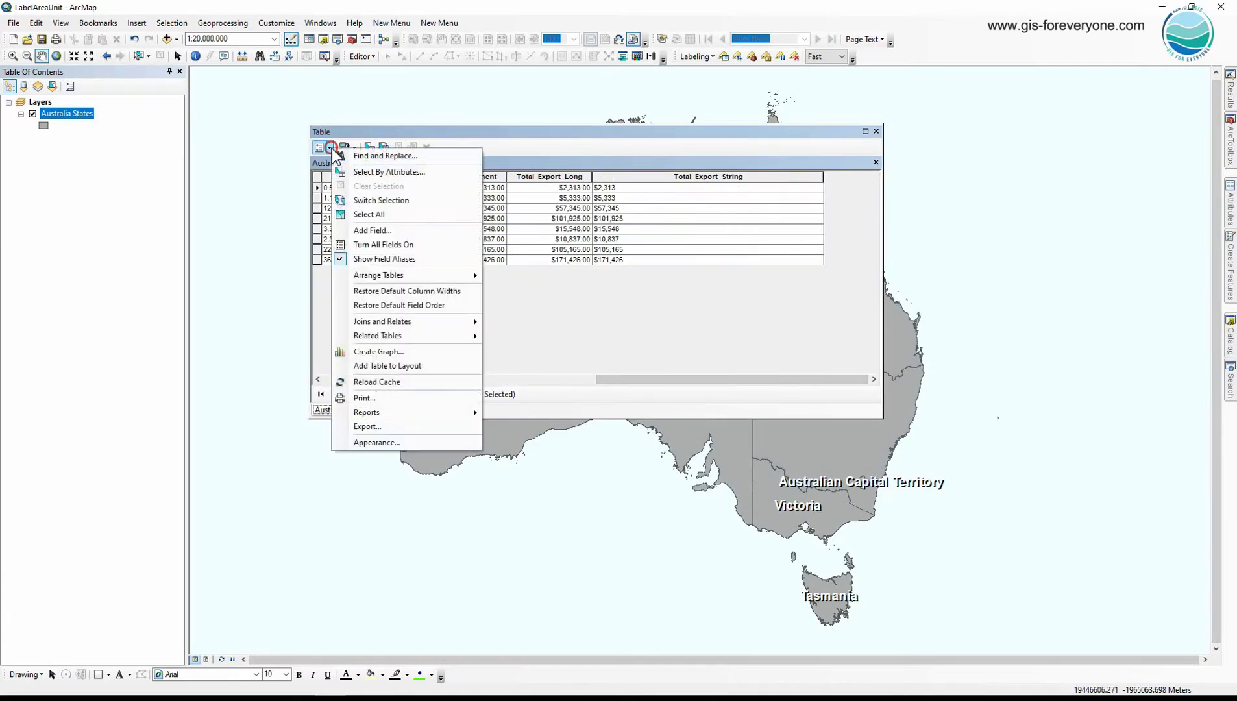
click(363, 232)
text(Area)
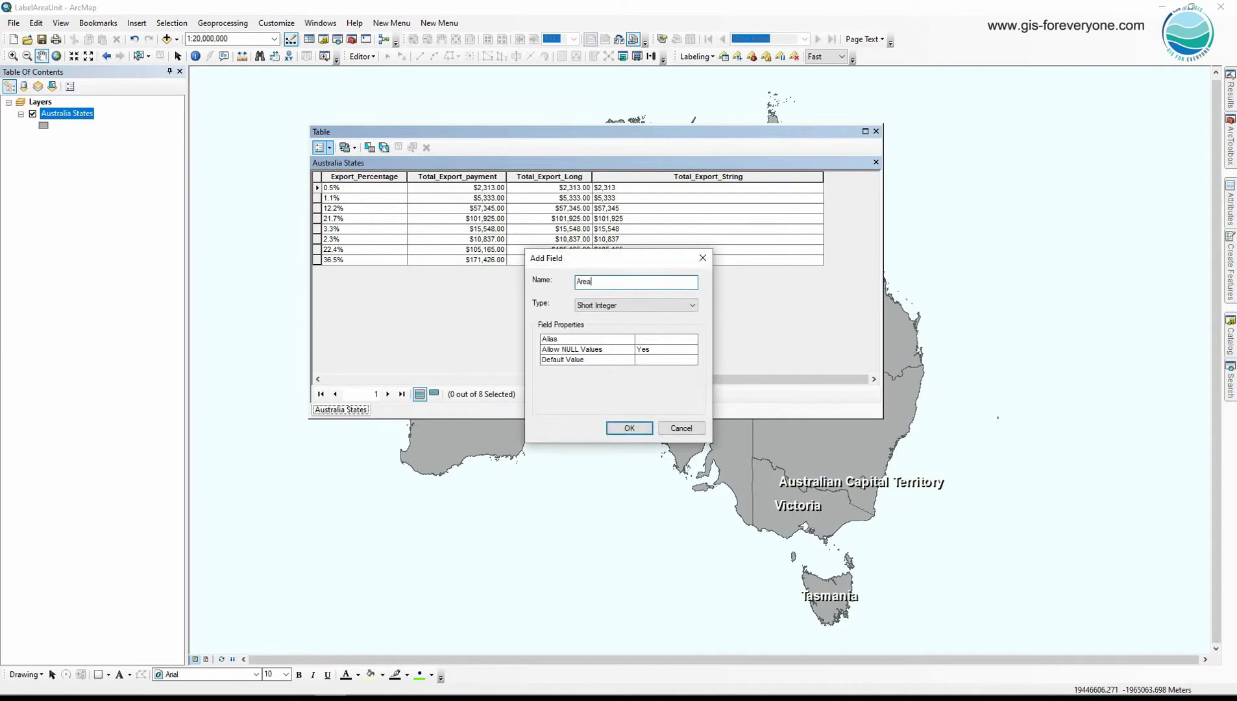
text(_String)
click(588, 305)
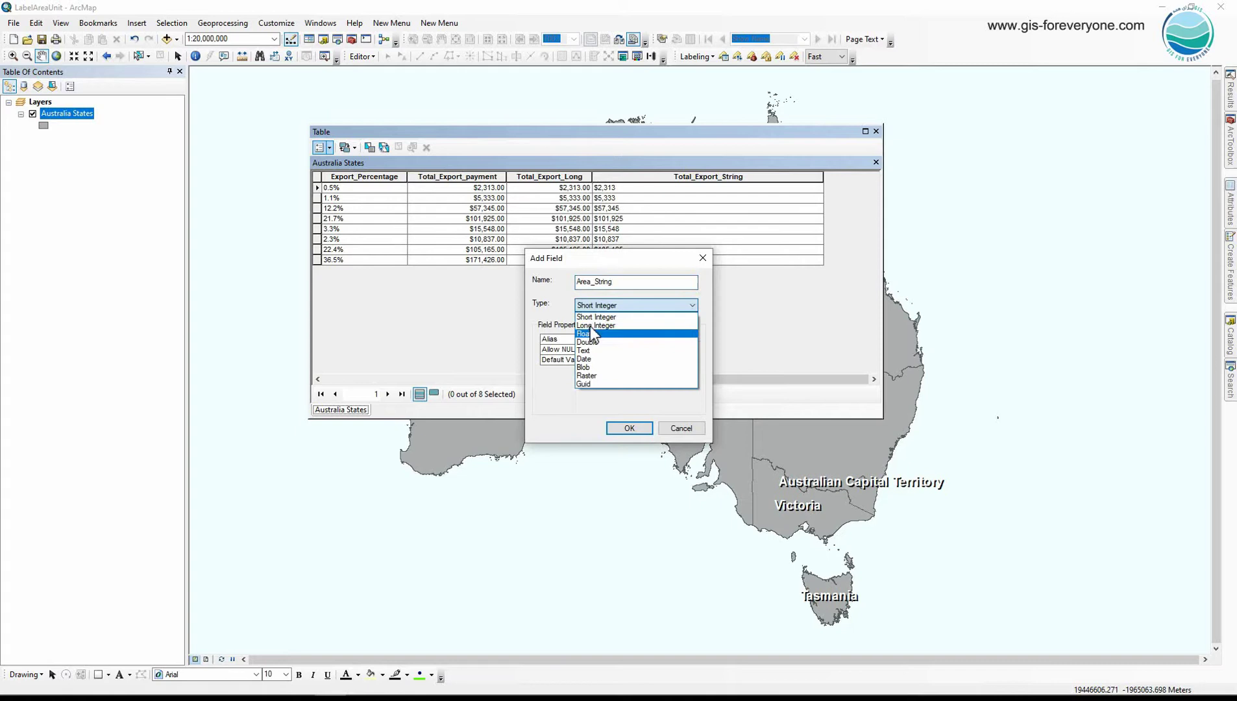
click(588, 350)
click(629, 428)
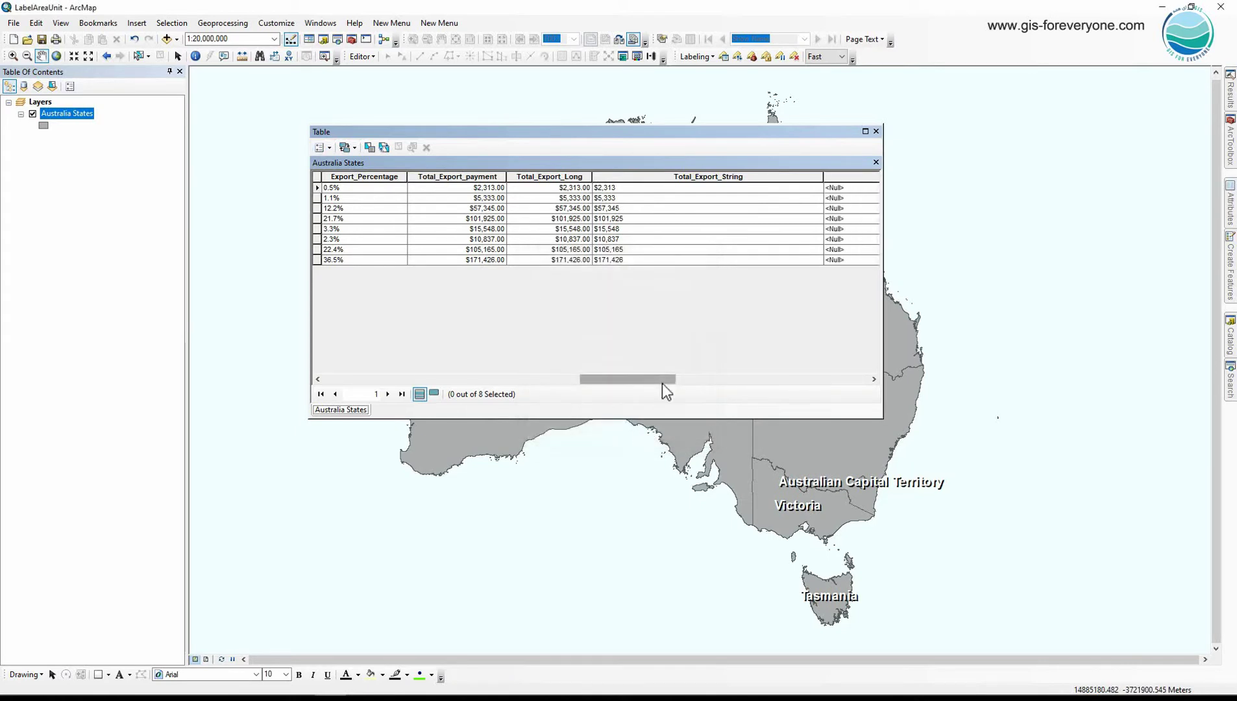
Open Calculate Geometry for Area_String, cancel it without running, and close the attribute table
drag(661, 378, 802, 358)
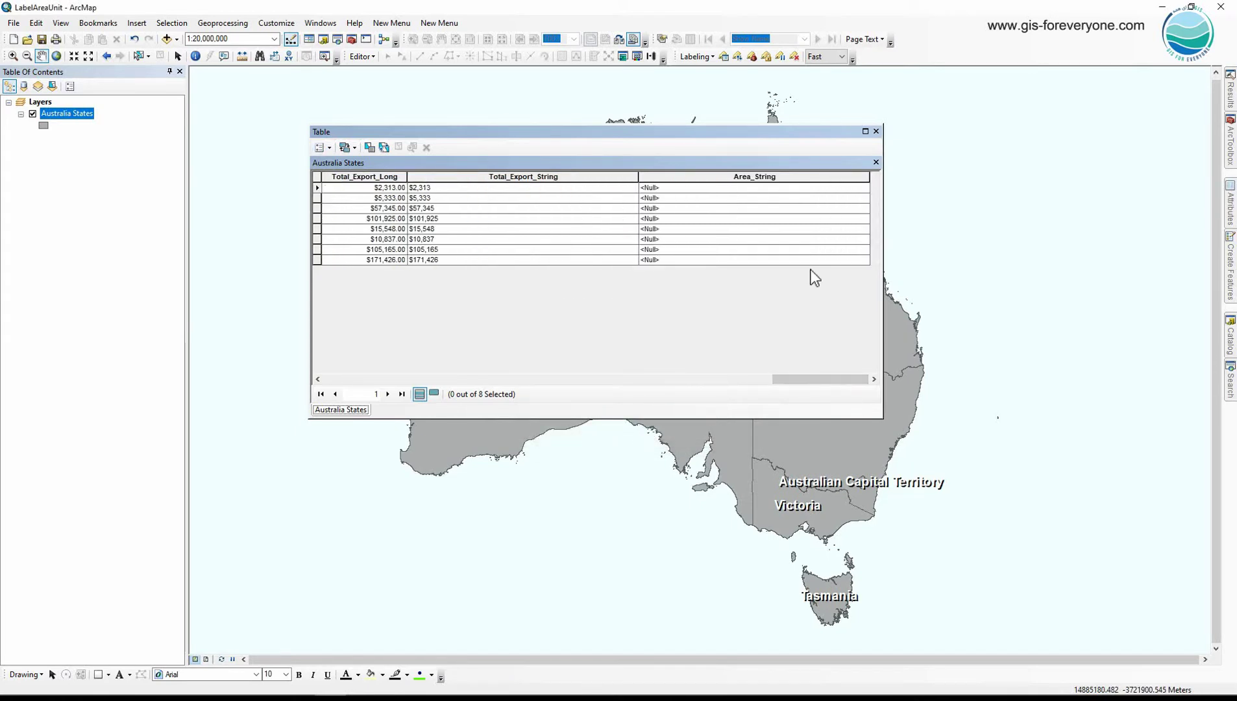
right_click(762, 183)
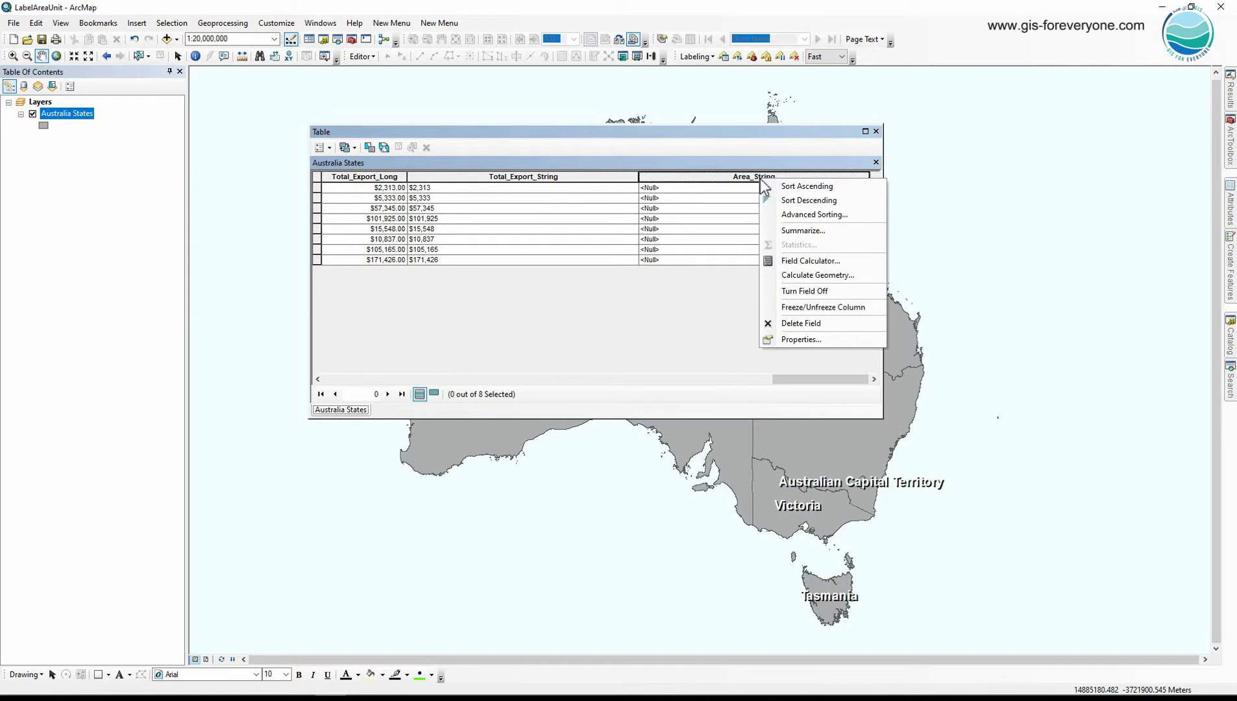
click(819, 275)
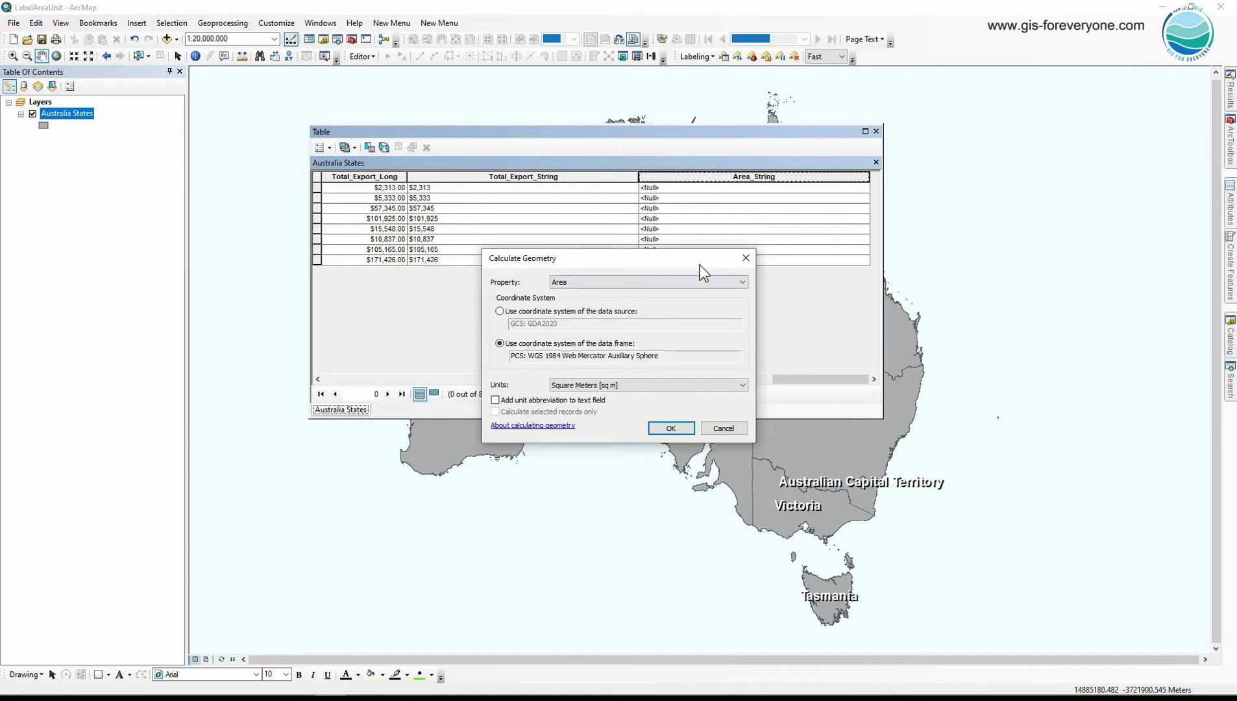
click(743, 257)
click(875, 131)
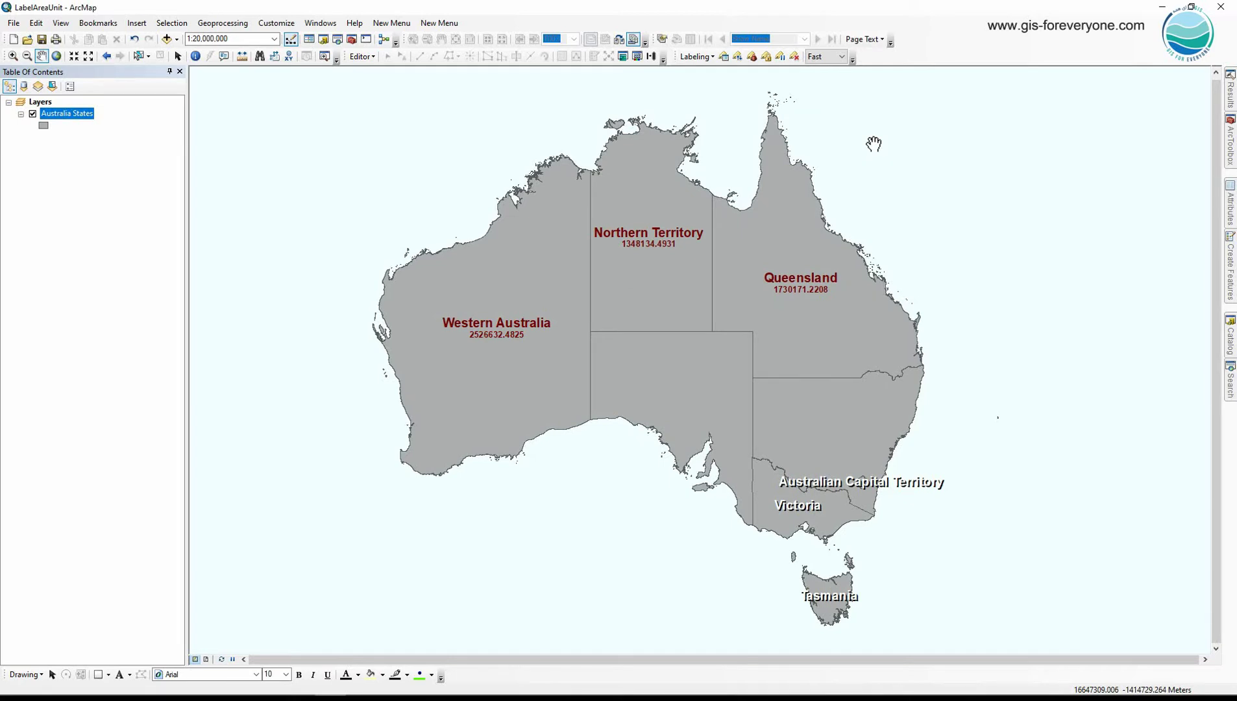
Set the data frame coordinate system to GDA 1994 Australia Albers, accepting the warning
right_click(869, 140)
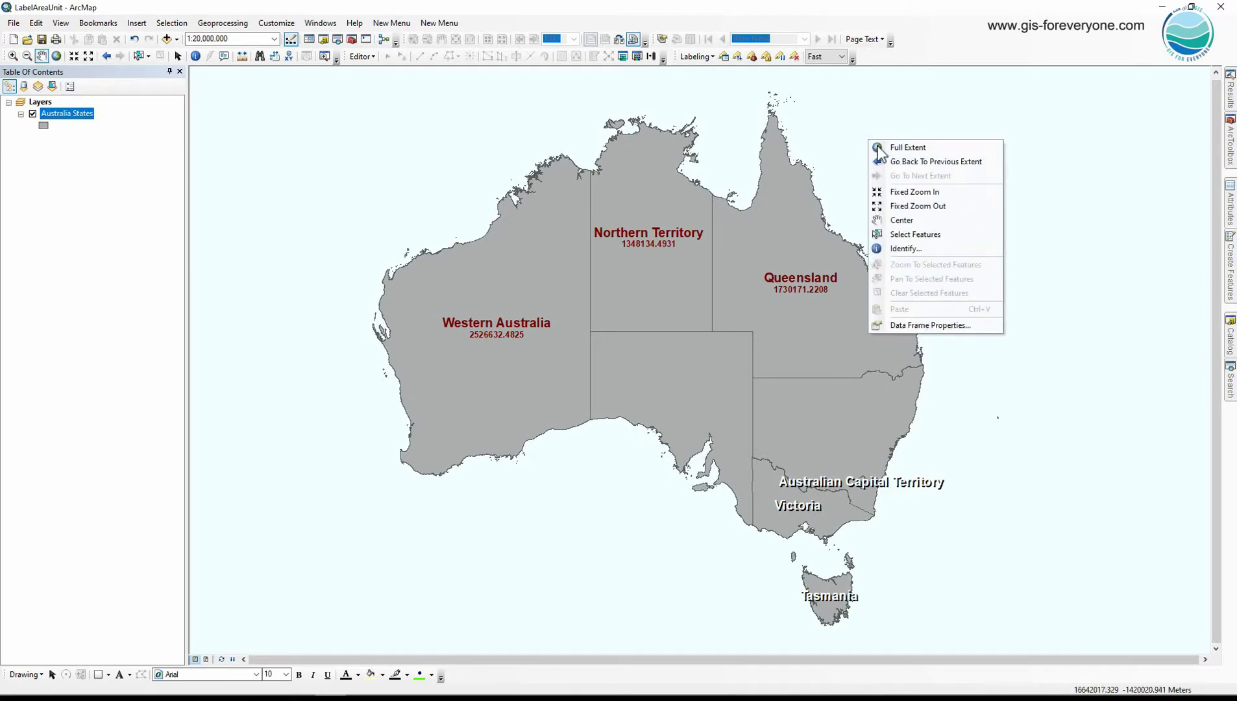
click(929, 322)
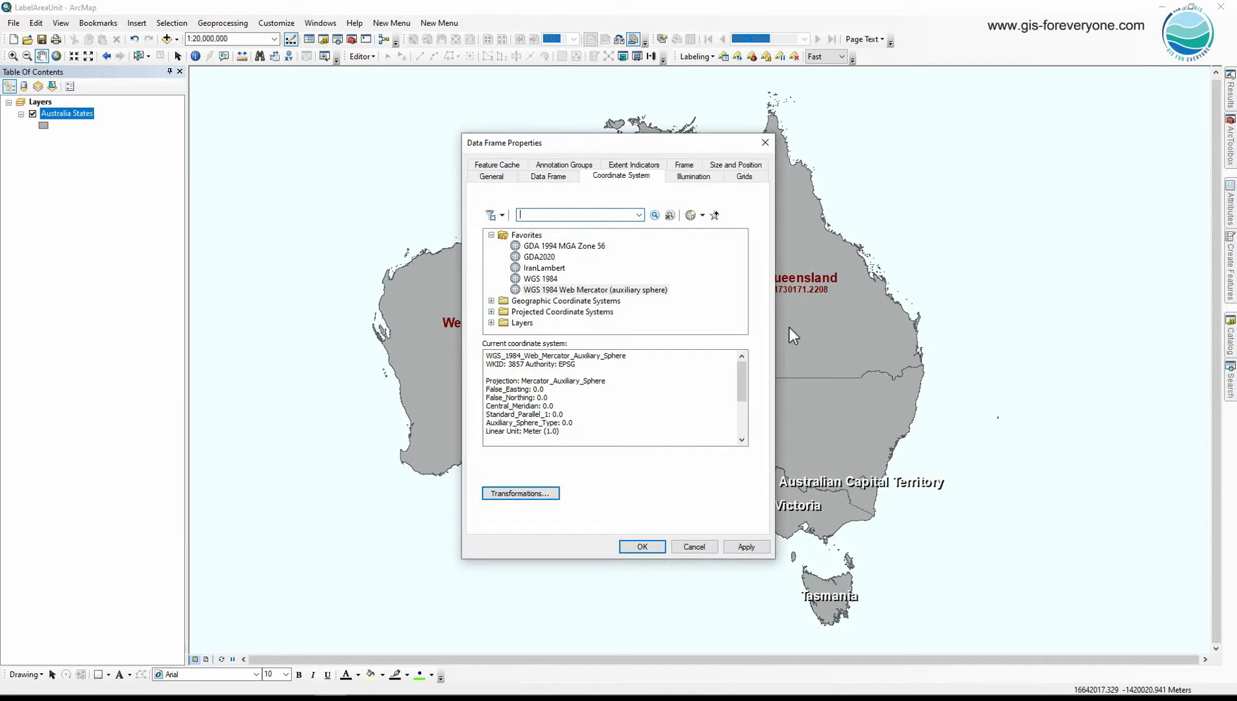
text(albers)
key(Return)
click(492, 248)
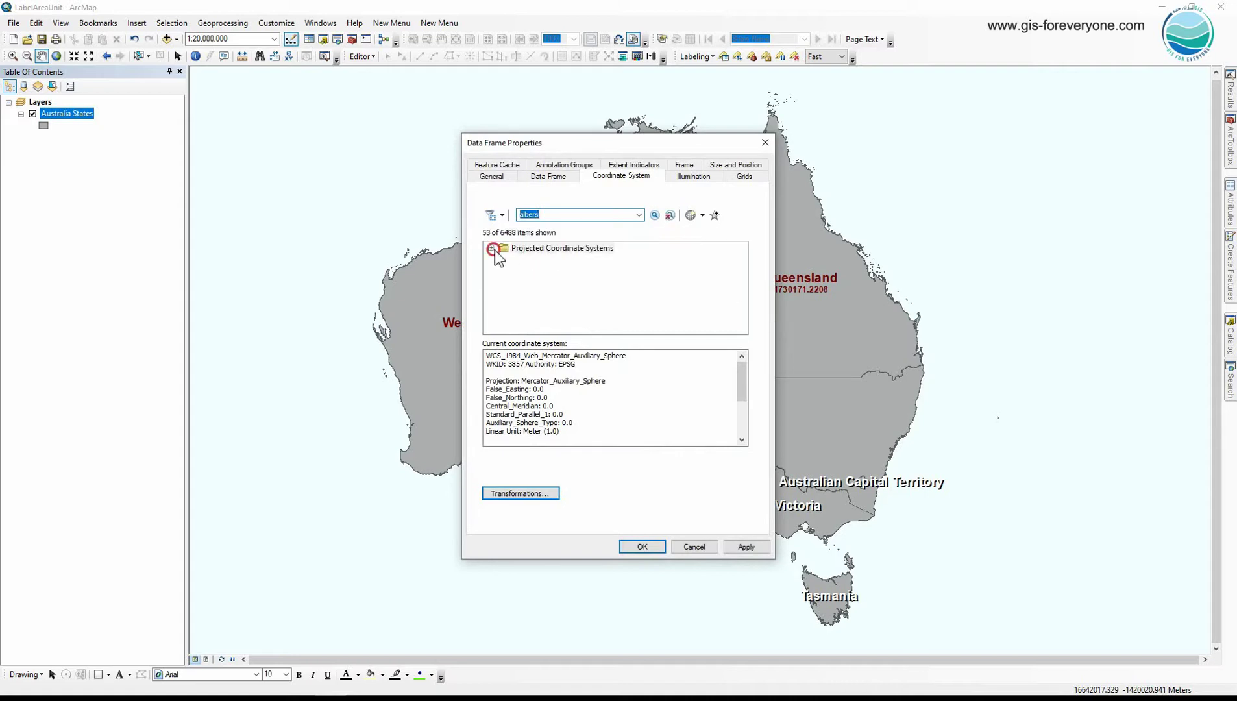
click(503, 269)
click(516, 280)
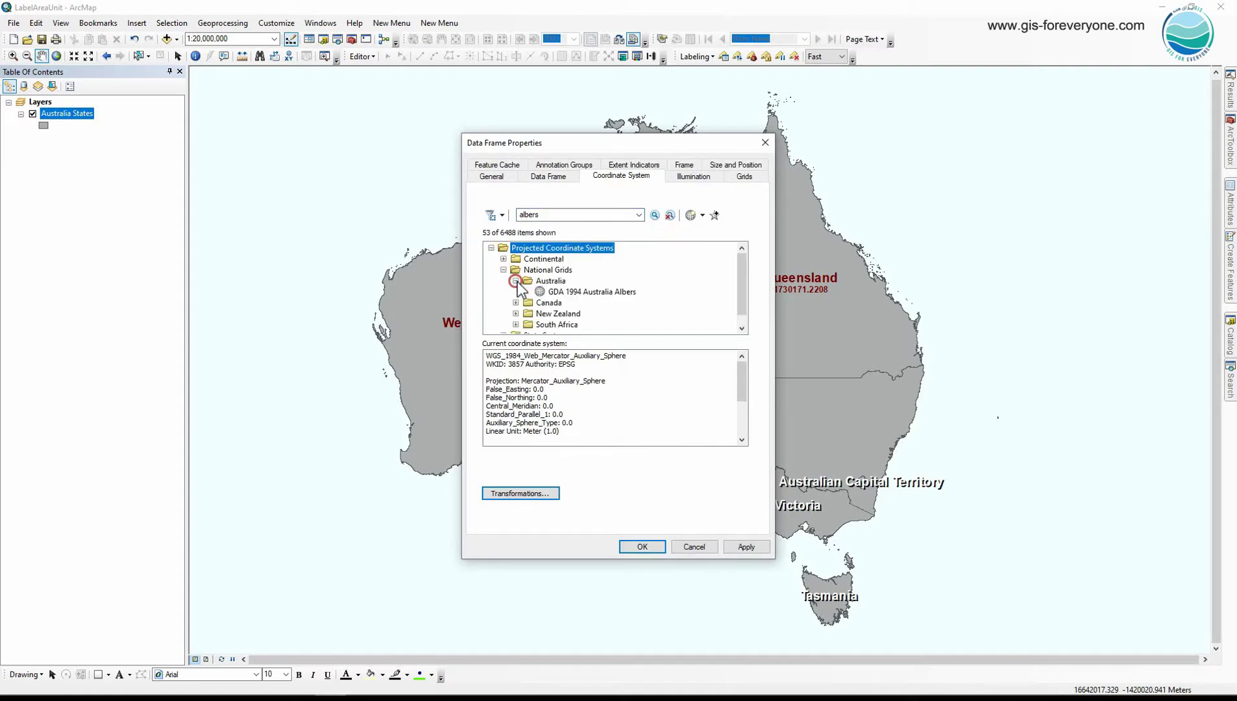
click(562, 292)
click(642, 548)
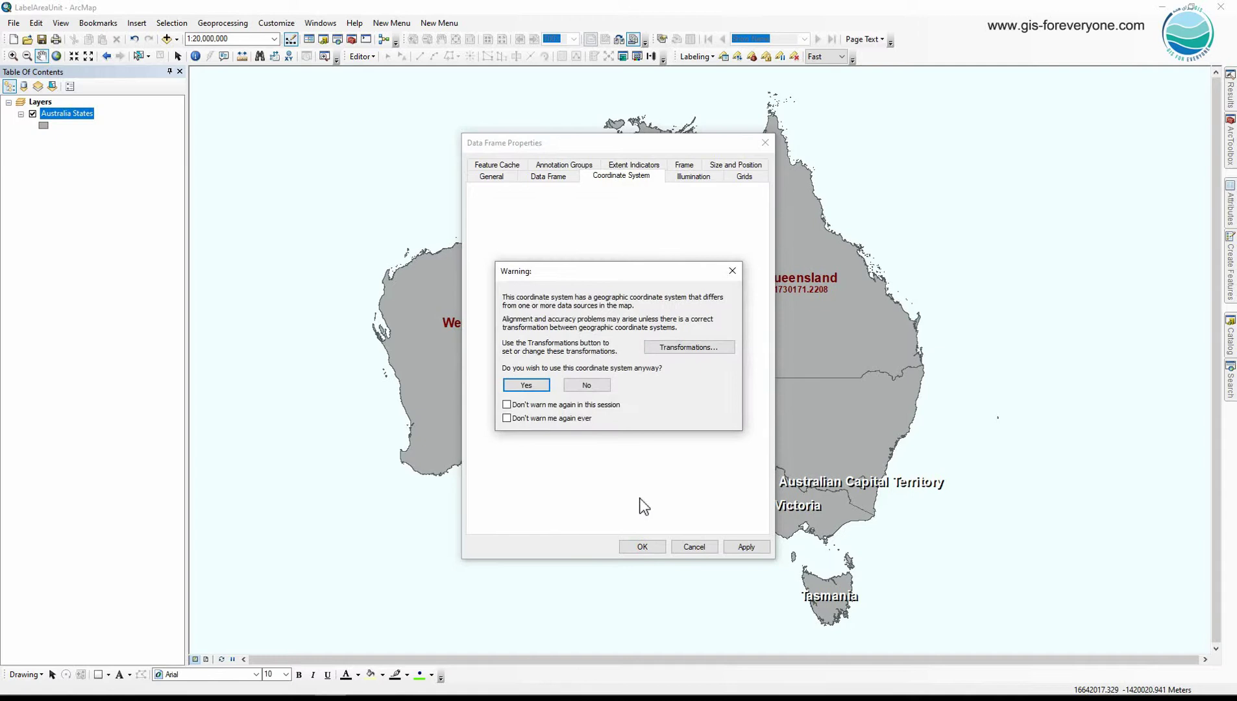
click(545, 382)
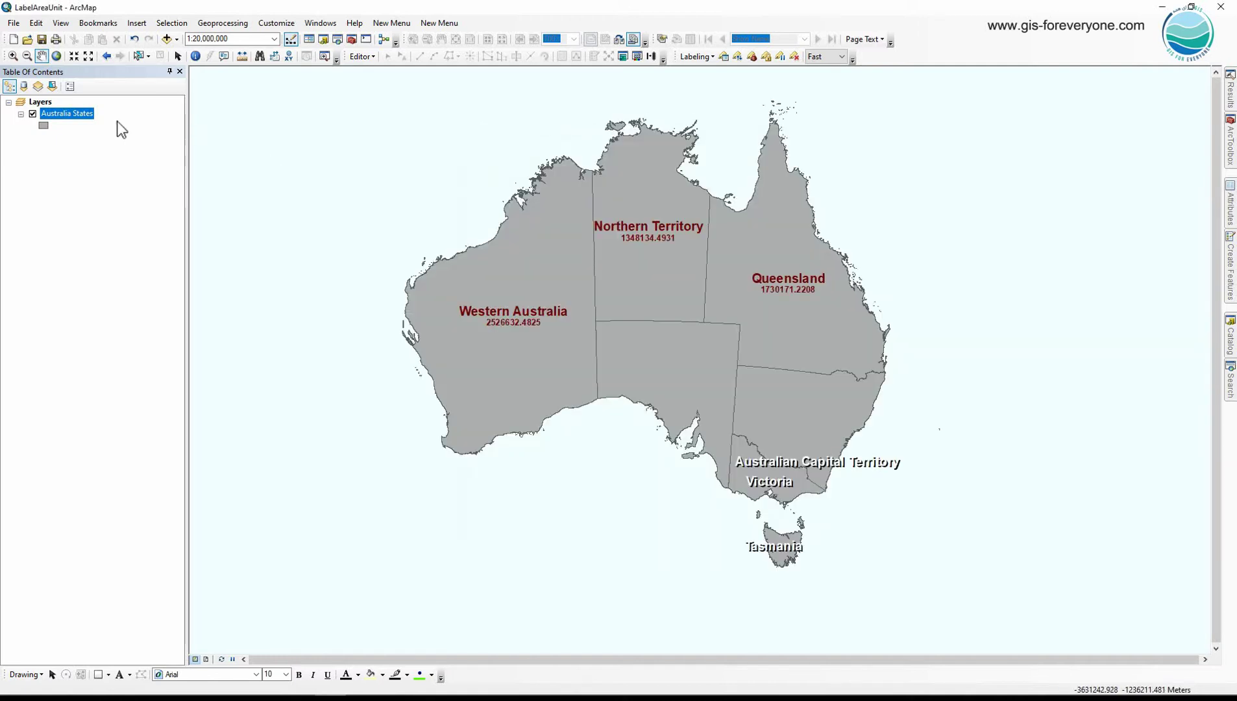
Reopen the Australia States attribute table
right_click(89, 120)
click(121, 152)
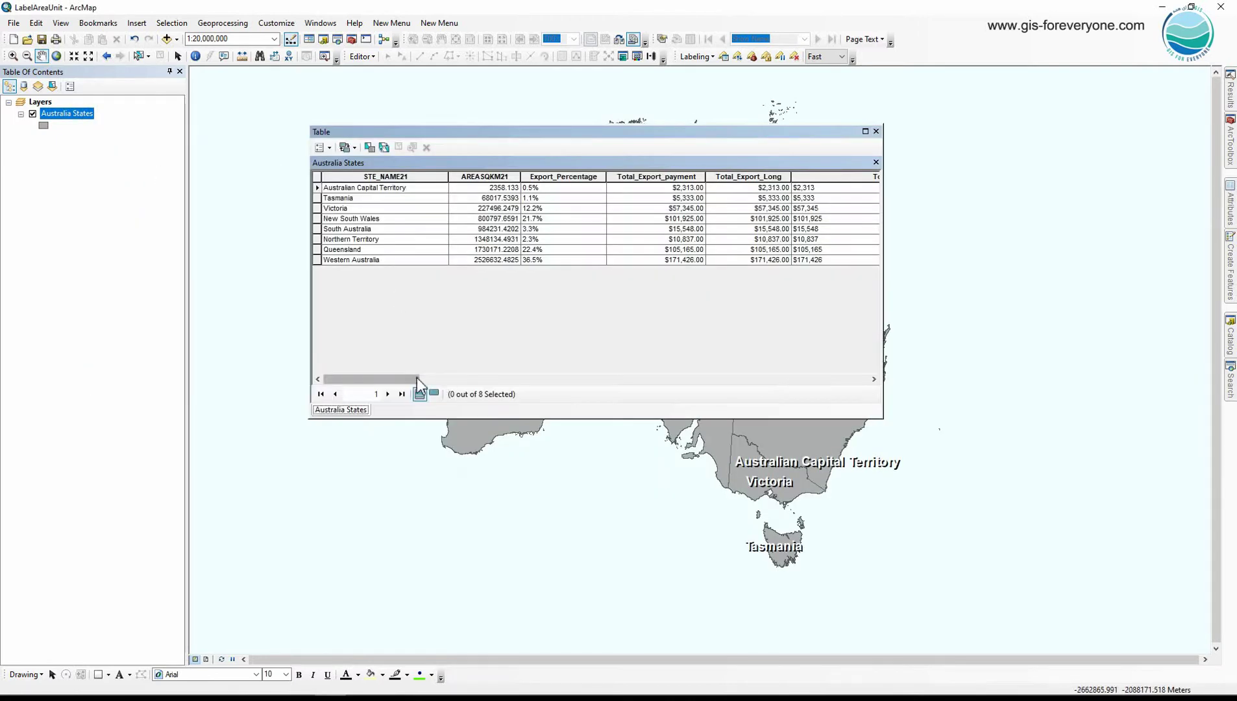
drag(414, 379, 846, 368)
Calculate Area_String as area in Square Kilometers with the unit abbreviation appended
right_click(727, 177)
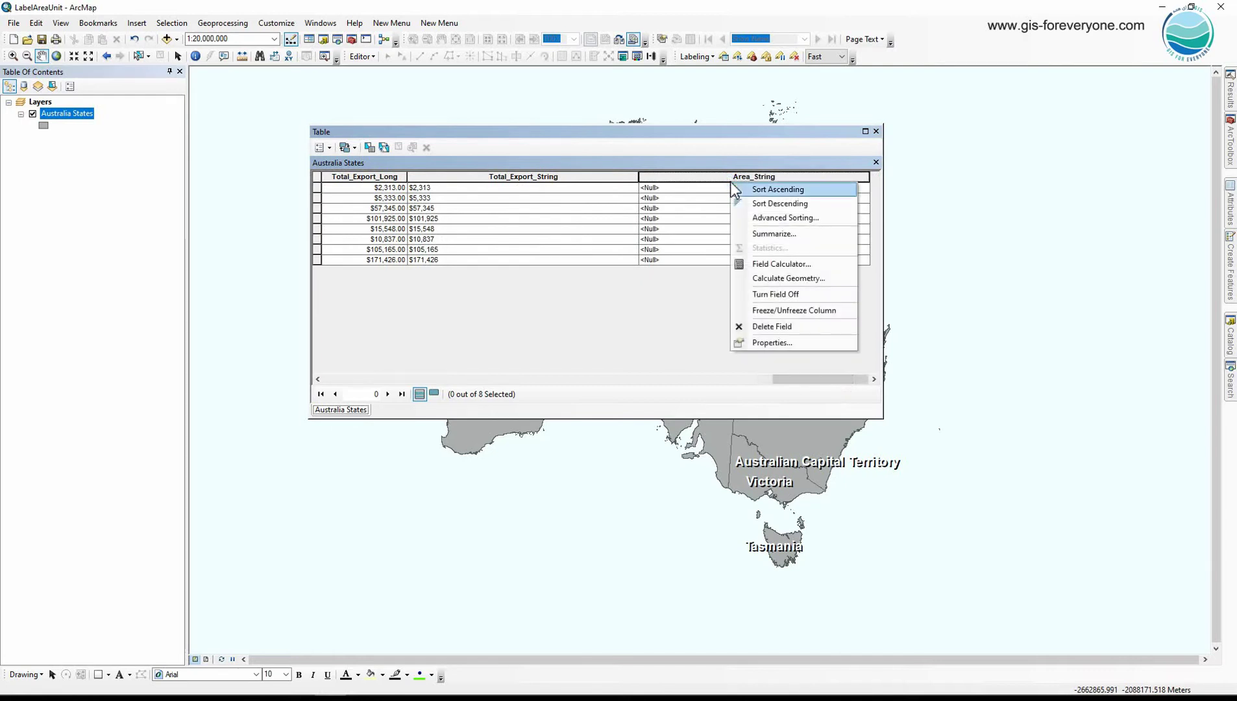
click(762, 277)
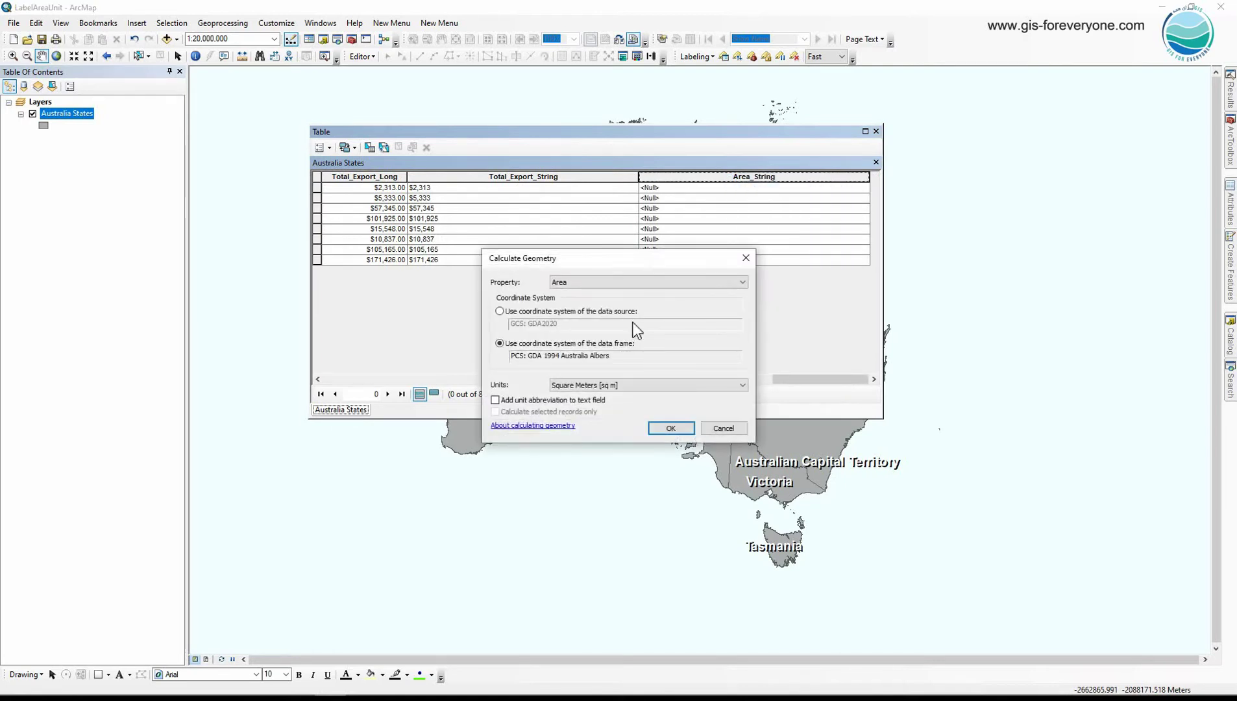
click(585, 287)
click(585, 285)
drag(624, 357, 561, 361)
click(567, 385)
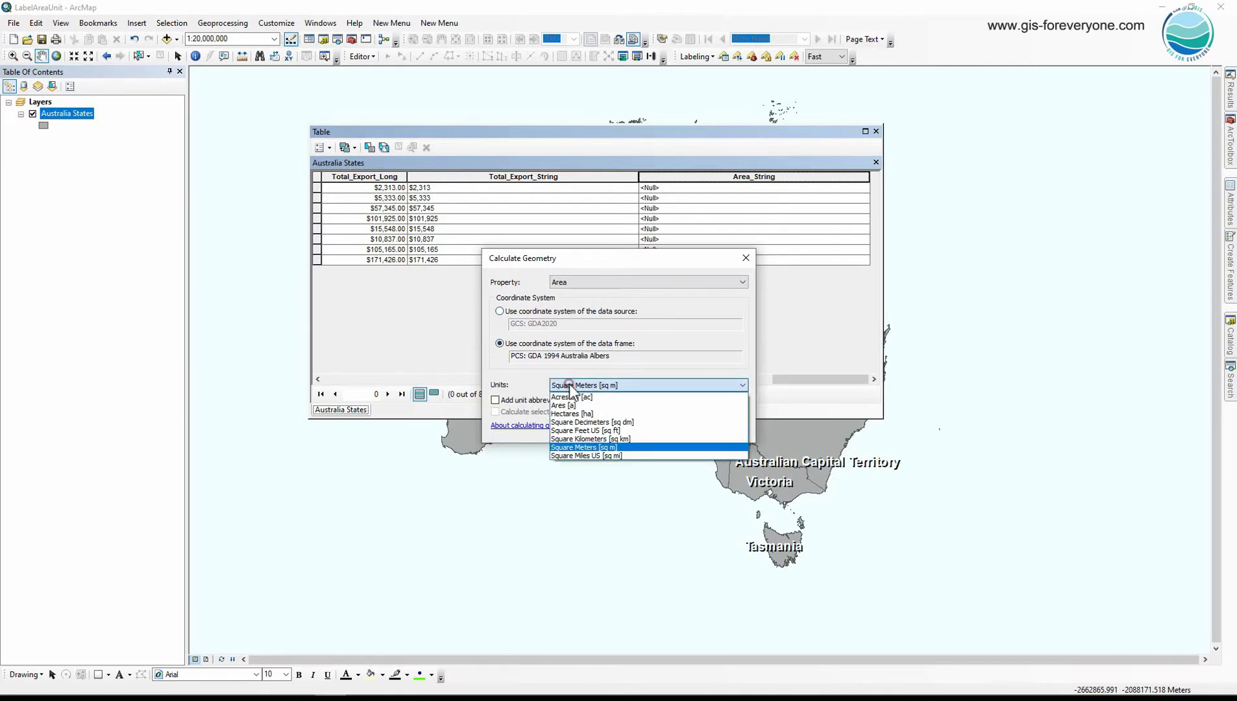
click(584, 441)
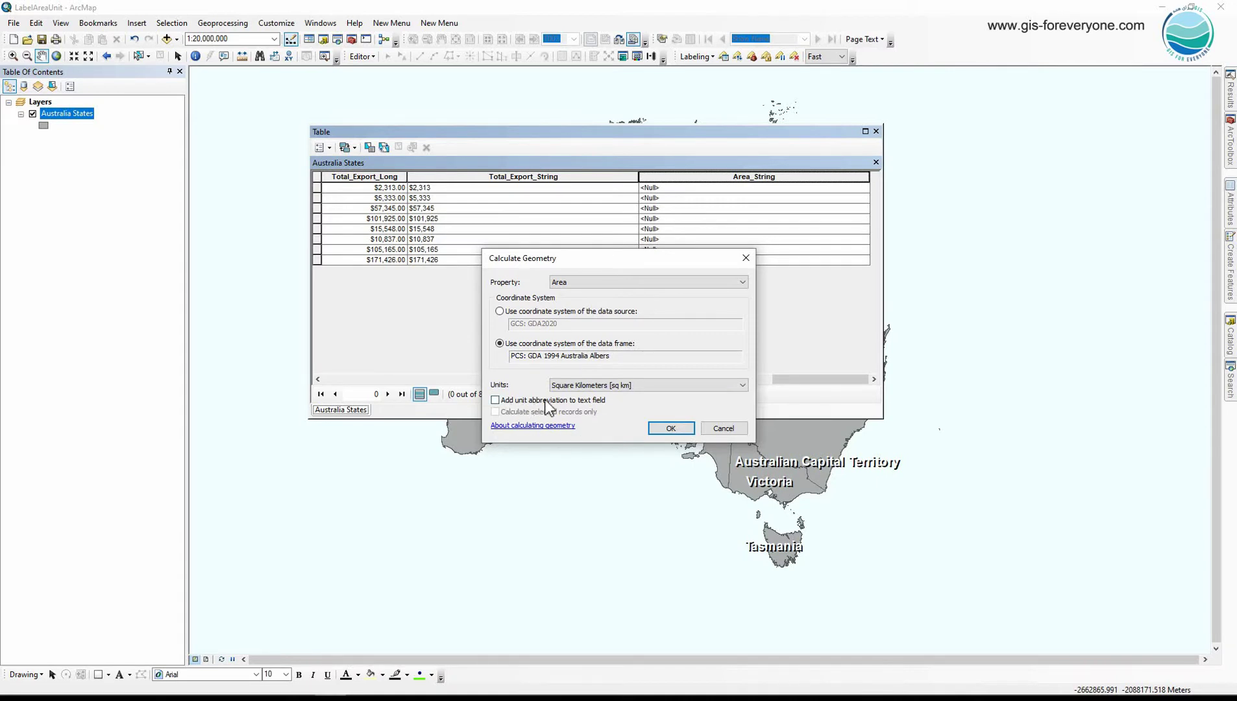
click(496, 400)
click(671, 428)
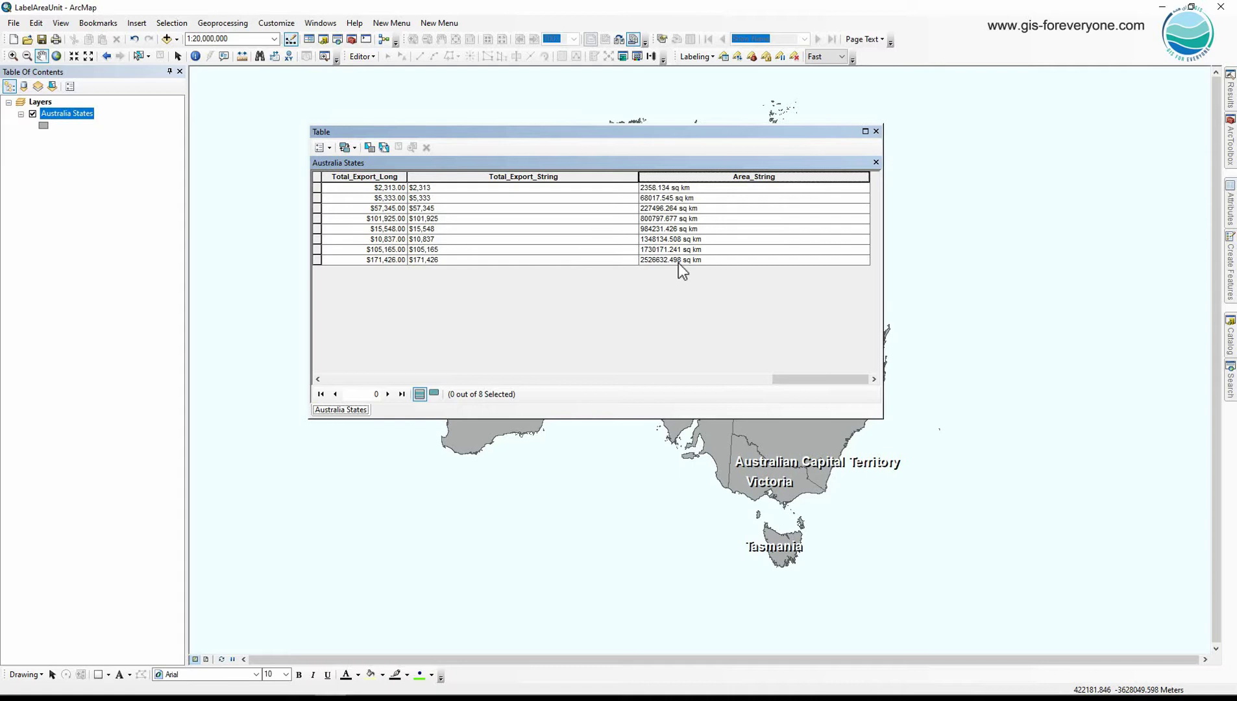
Format the AREASQKM21 field with 0 decimal places and thousands separators
drag(776, 380, 350, 372)
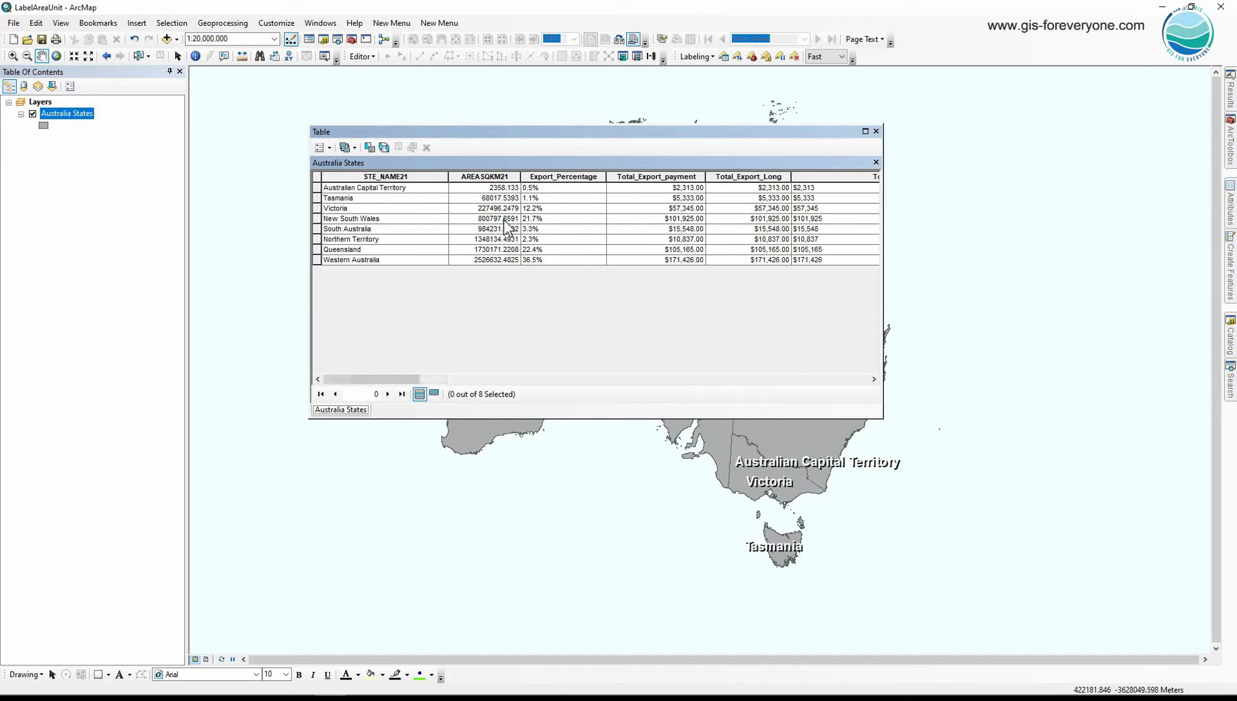
click(498, 177)
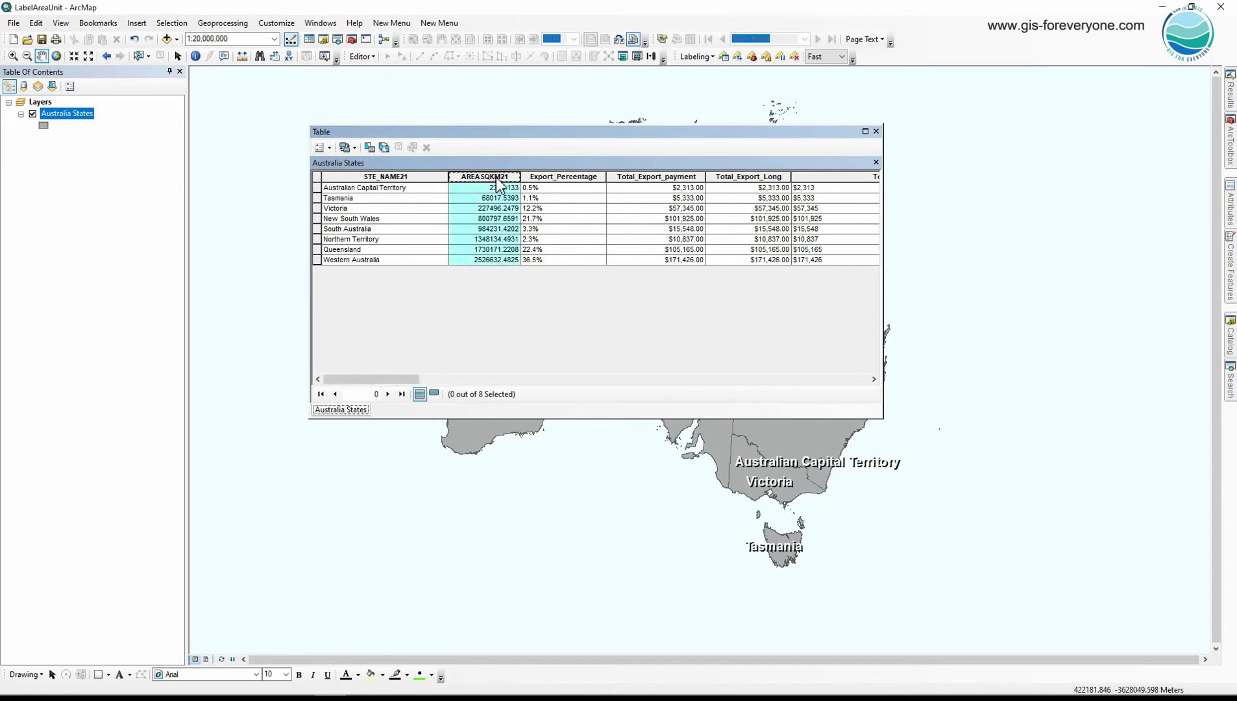
right_click(499, 179)
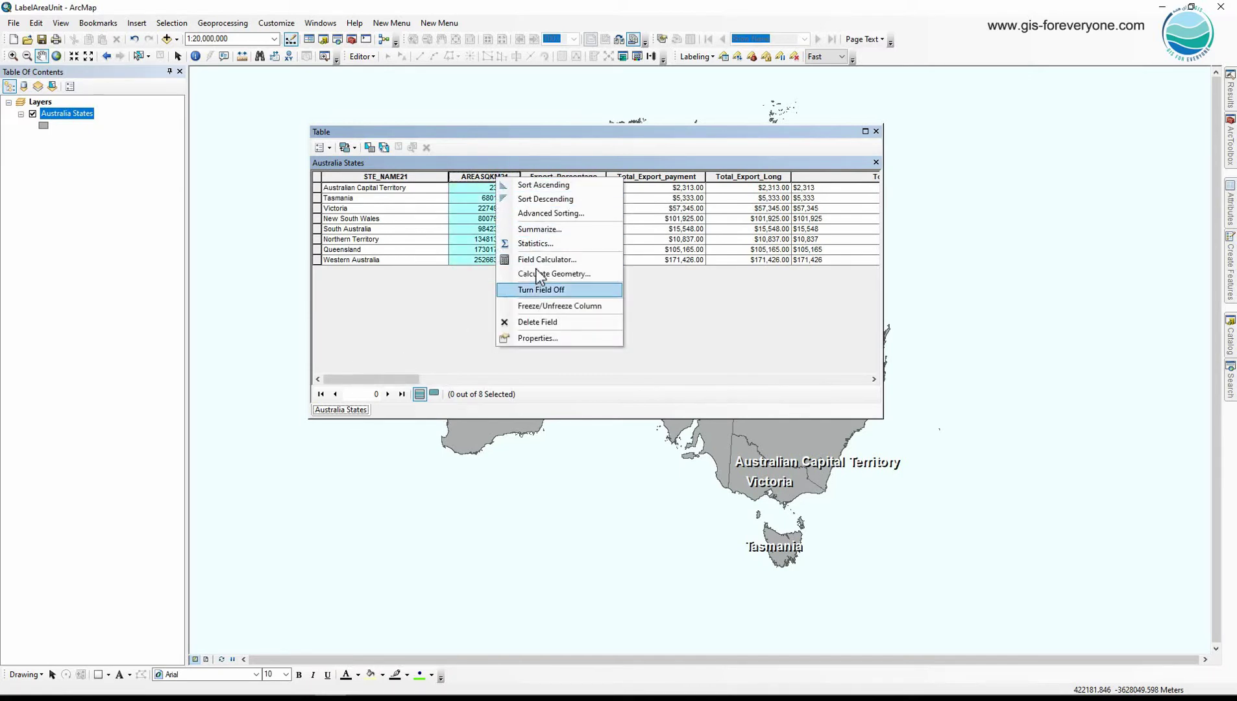
click(538, 338)
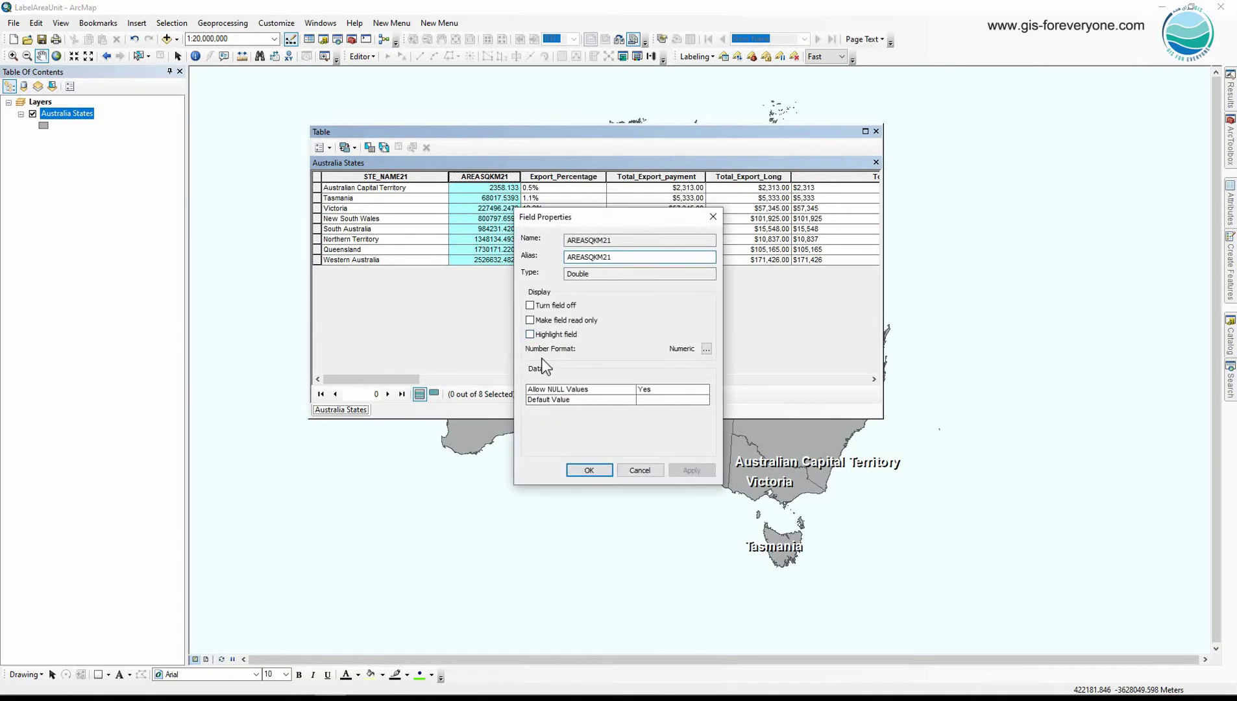
click(707, 349)
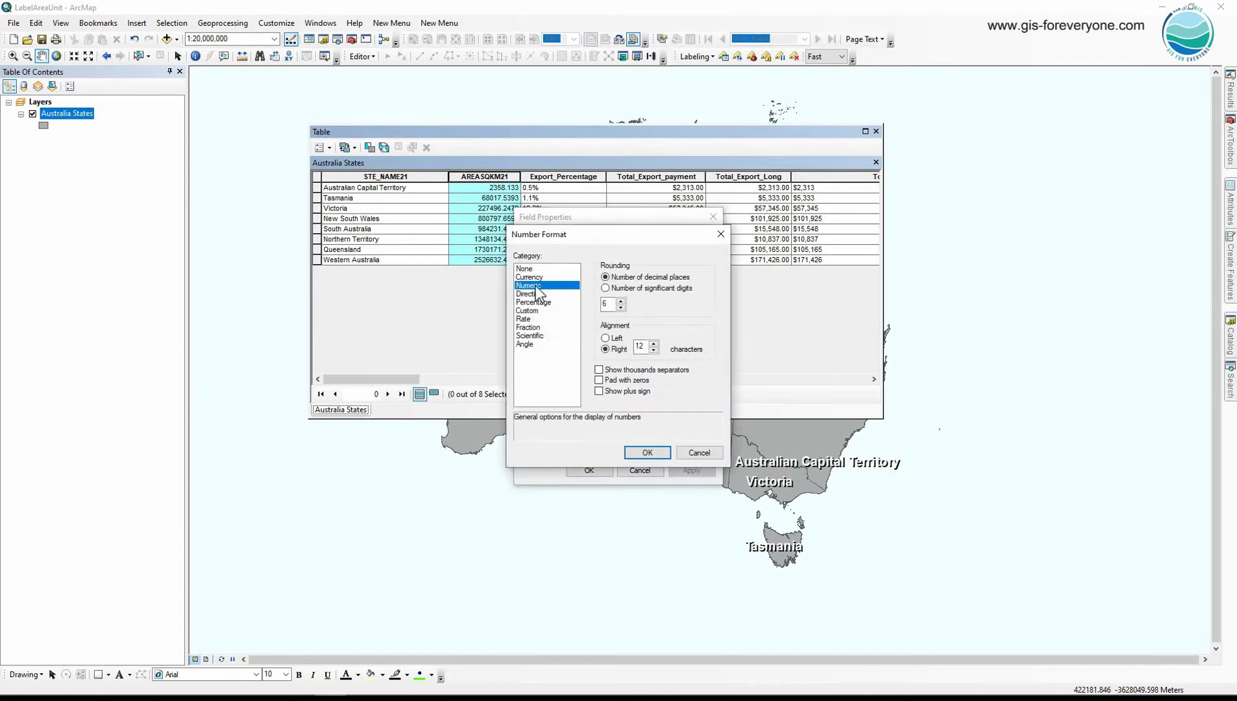
double_click(610, 304)
text(0)
click(600, 370)
click(647, 452)
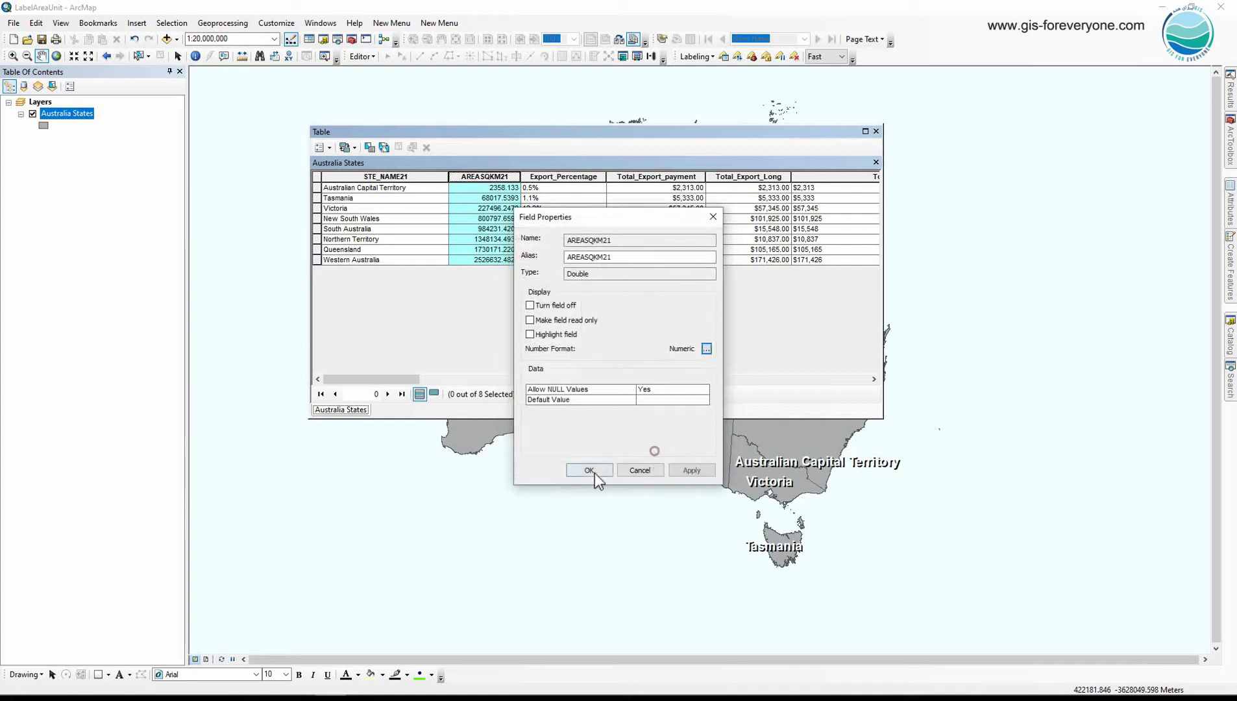
click(590, 471)
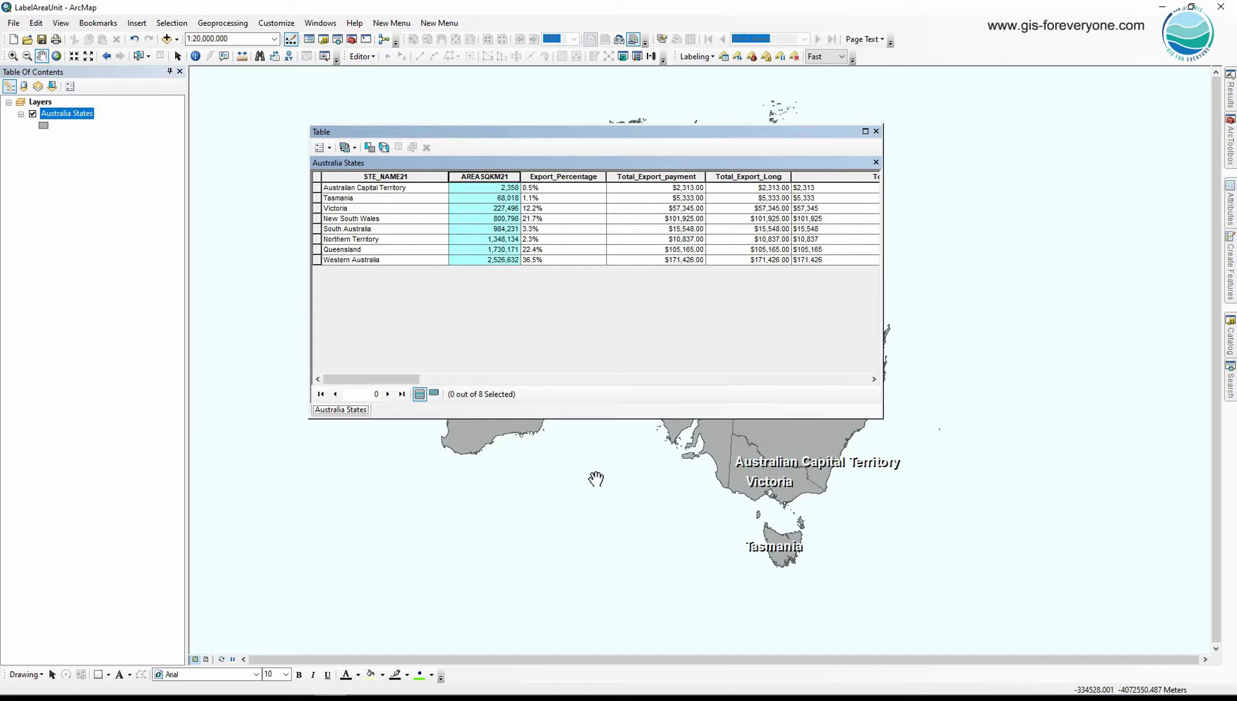
Set the Australia States label expression to [STE_NAME21] + "\n" + [AREASQKM21]
double_click(82, 119)
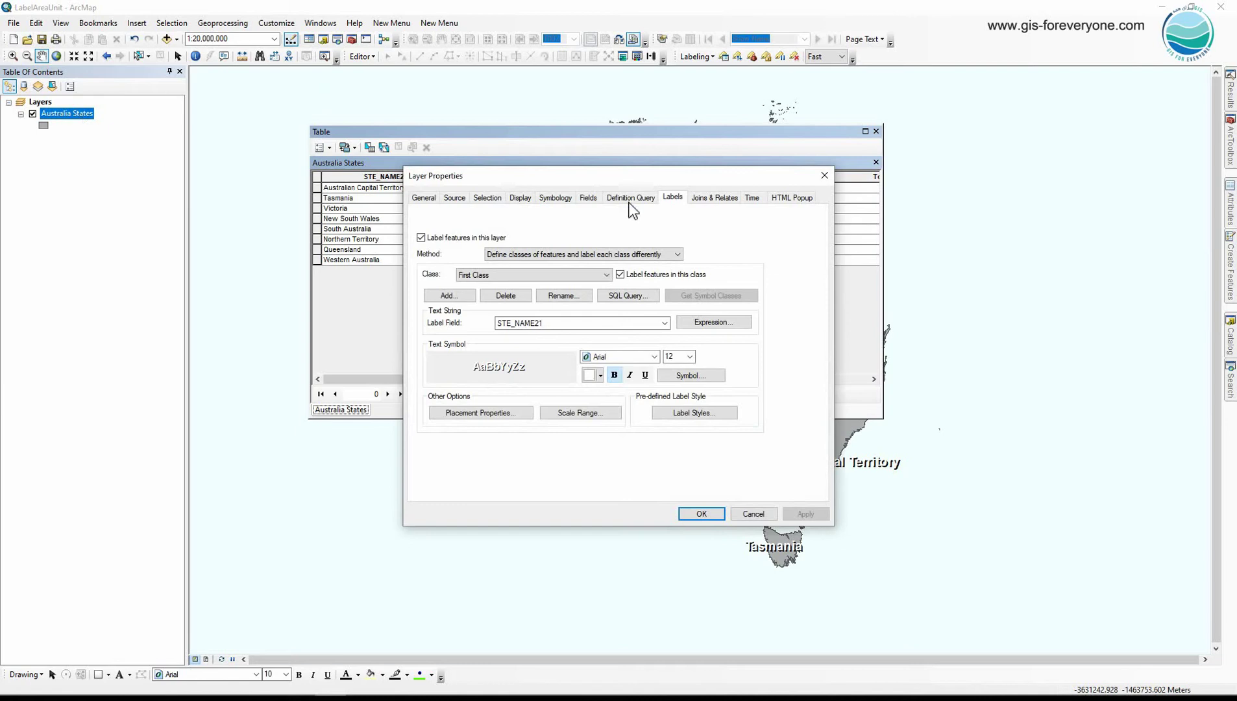
click(714, 322)
click(538, 367)
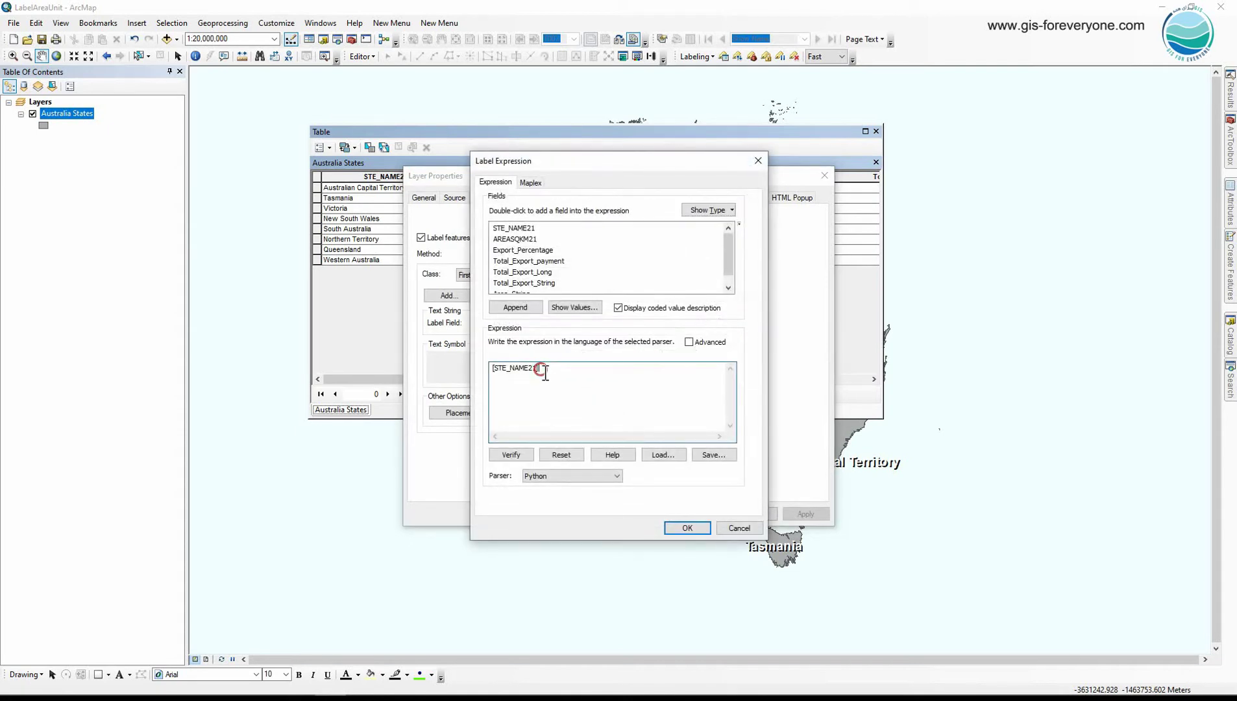
drag(538, 366, 476, 367)
click(546, 364)
text(+ "\n")
text(+)
double_click(522, 239)
click(740, 225)
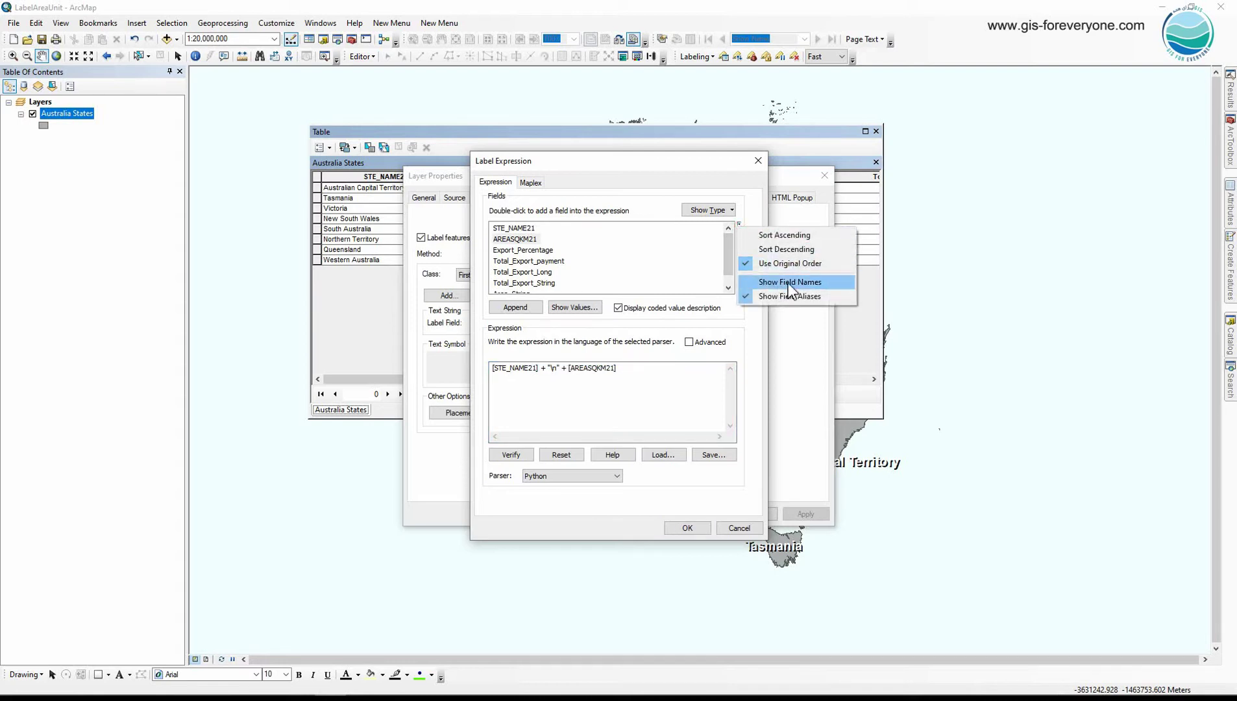
click(667, 370)
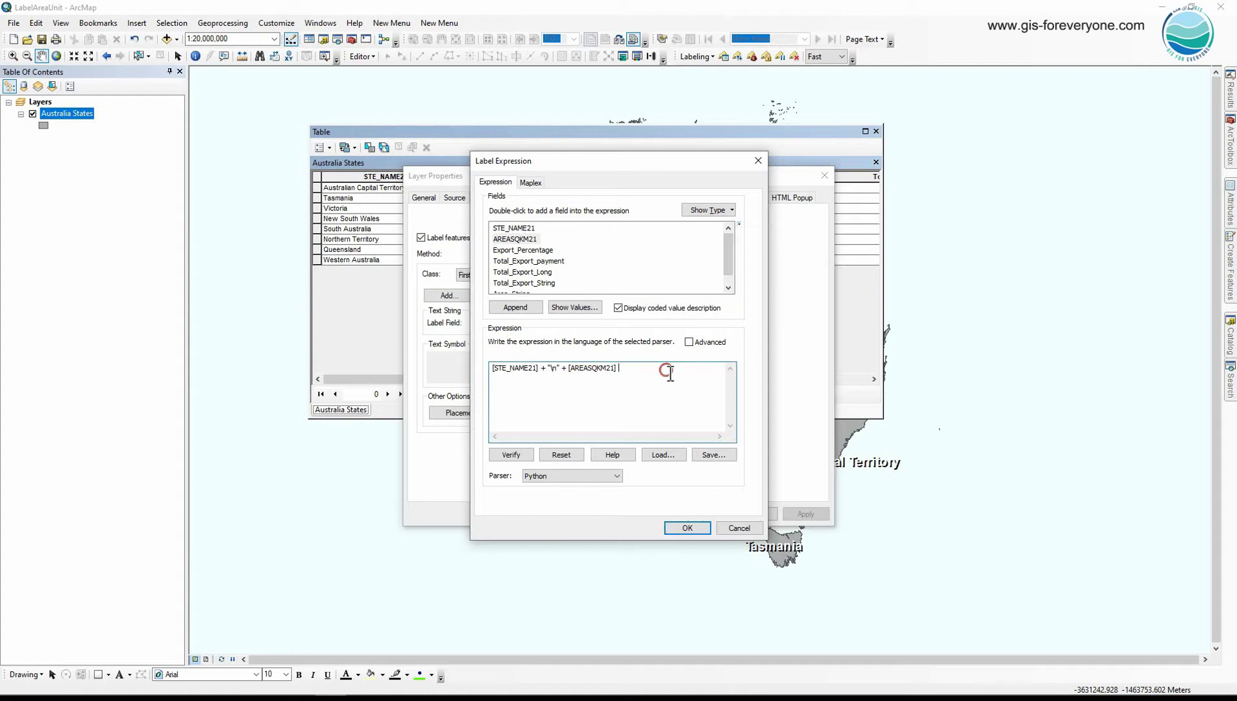
Append + " sq km" to the label expression and verify it as valid
text(+ " sq km)
click(512, 453)
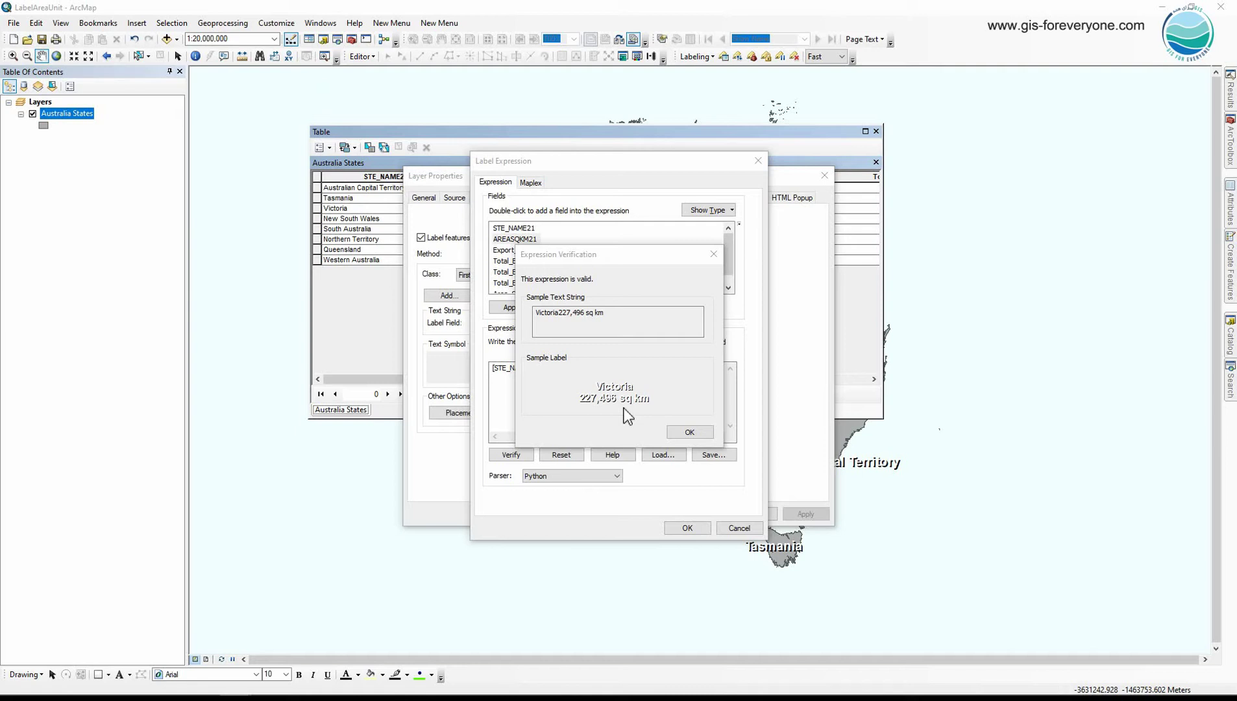
click(688, 431)
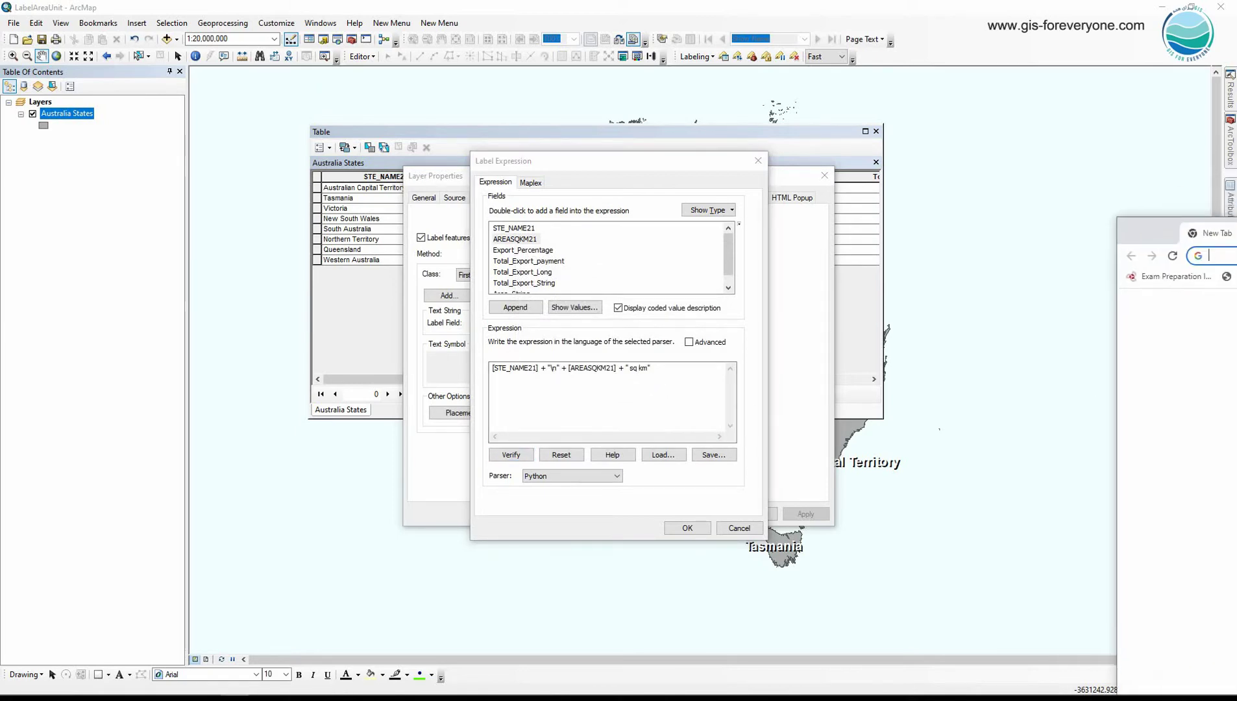
Search Google for ArcMap string formatting tags and copy the <FNT> tag from Esri's help page
drag(1162, 227, 721, 9)
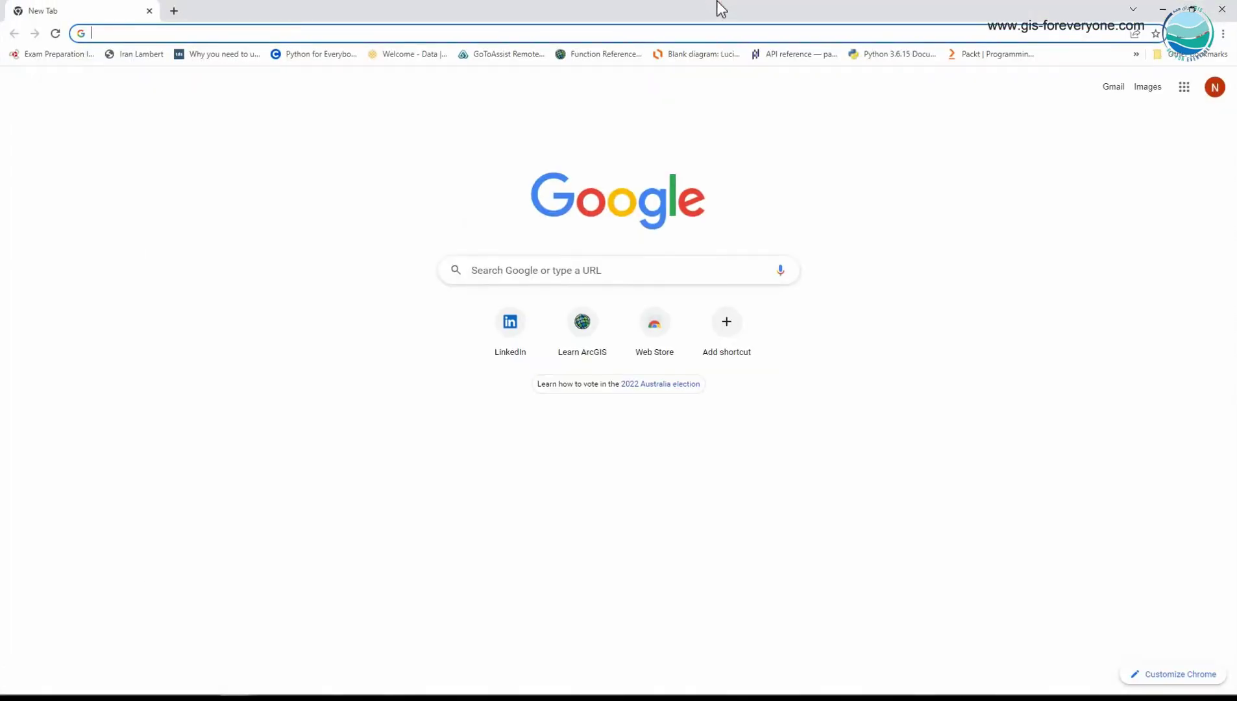
text(sting forma)
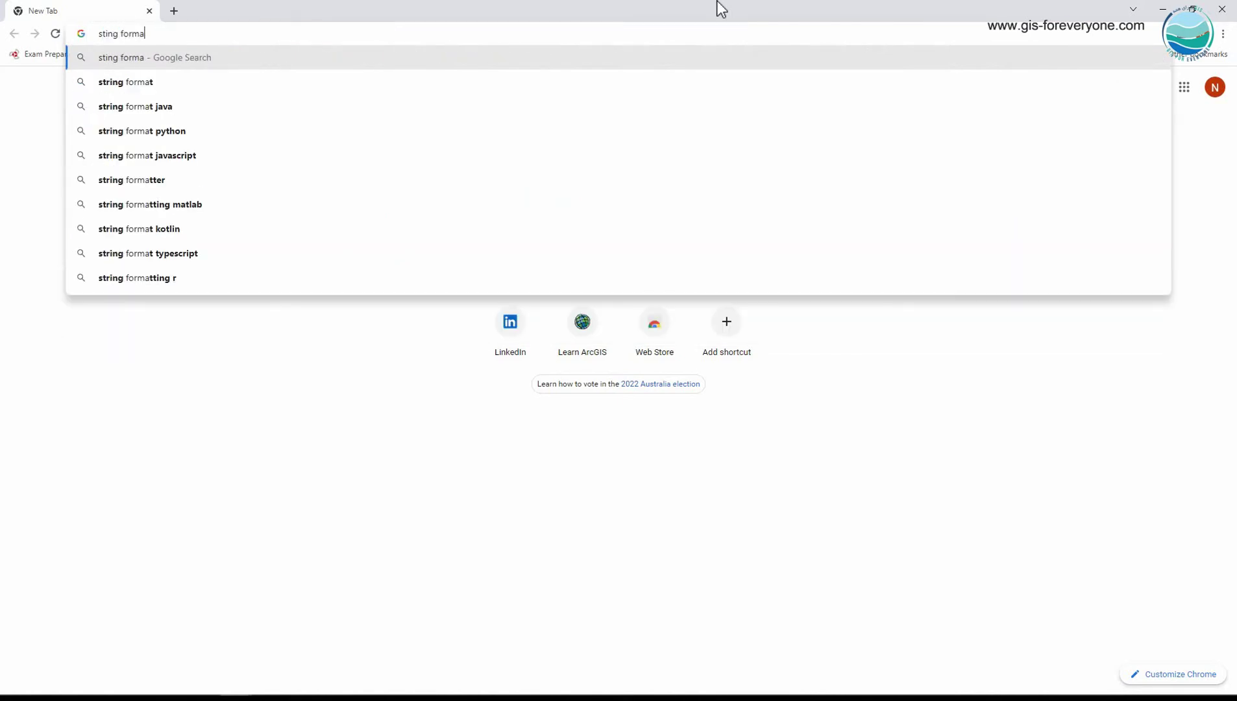
text(tting tags arcmap)
key(Return)
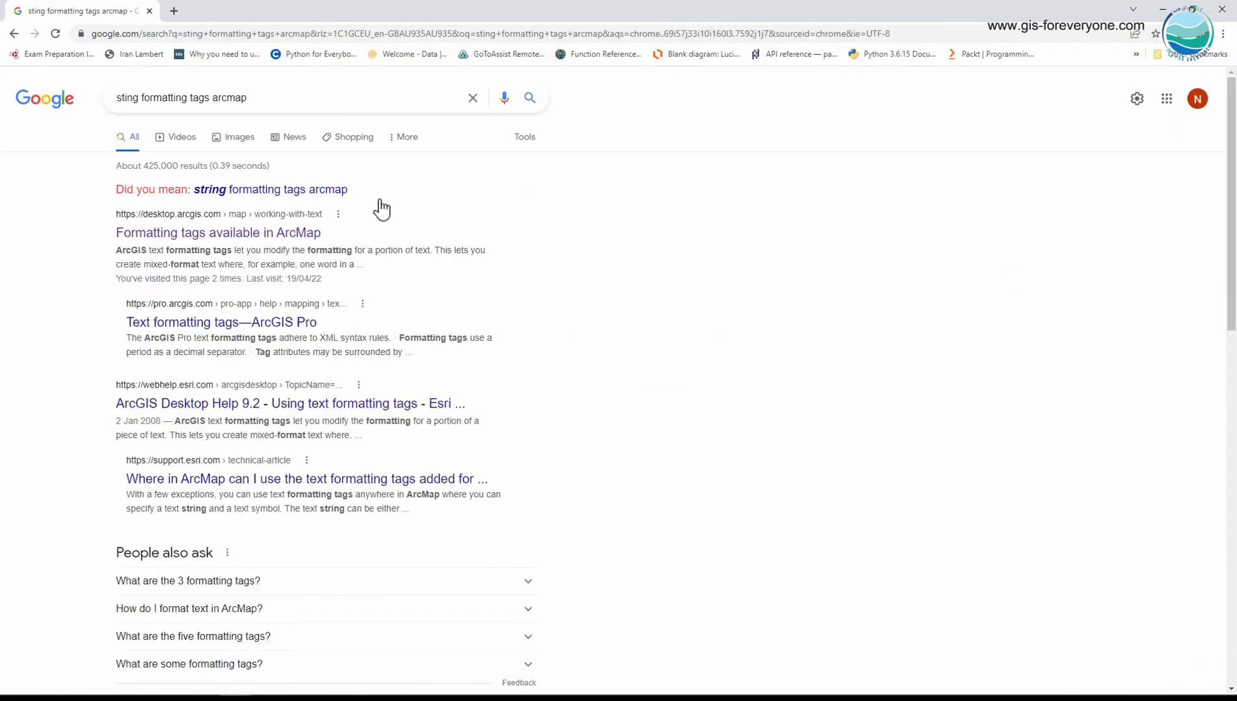
click(205, 235)
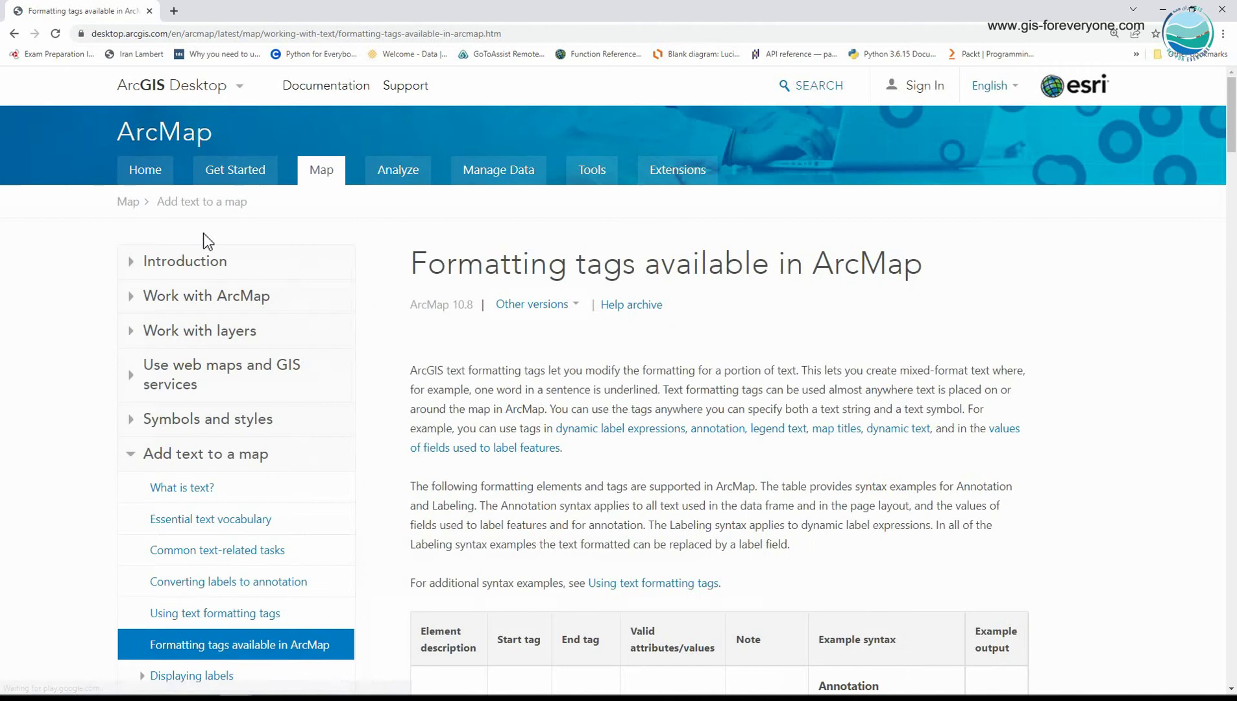
scroll(642, 353, down, 7)
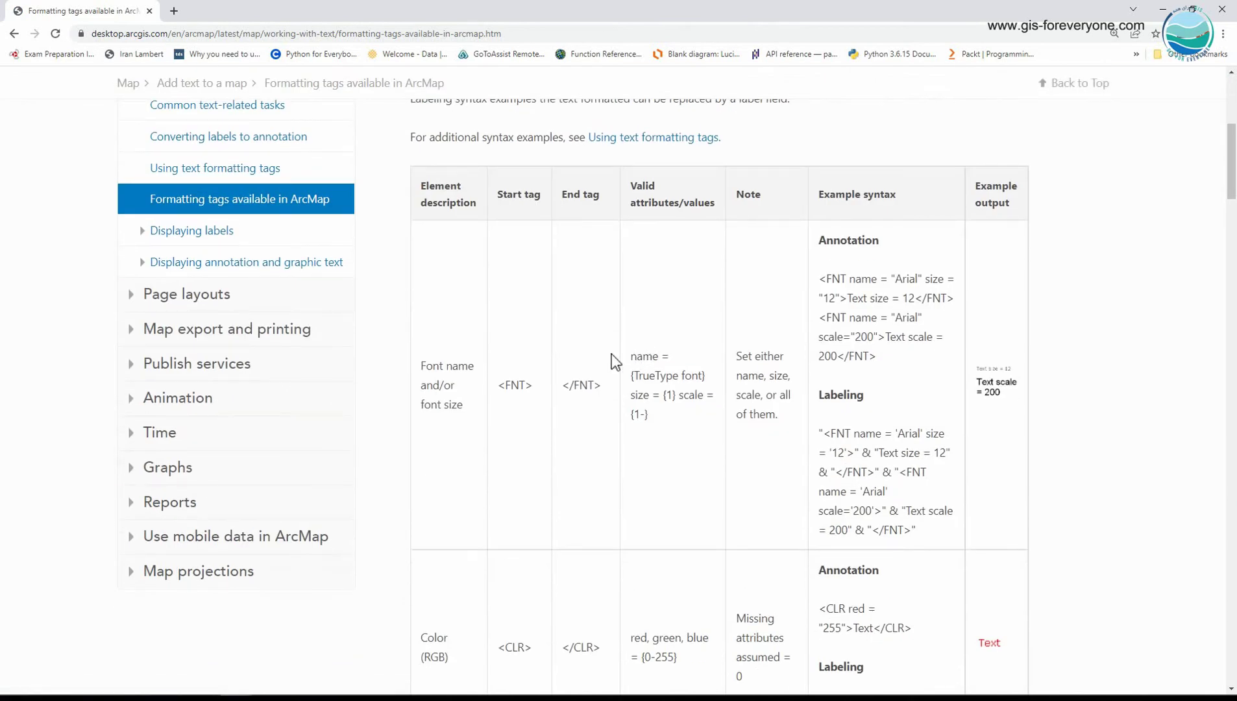
drag(533, 385, 498, 386)
drag(630, 395, 649, 397)
drag(535, 386, 495, 387)
key(ctrl+c)
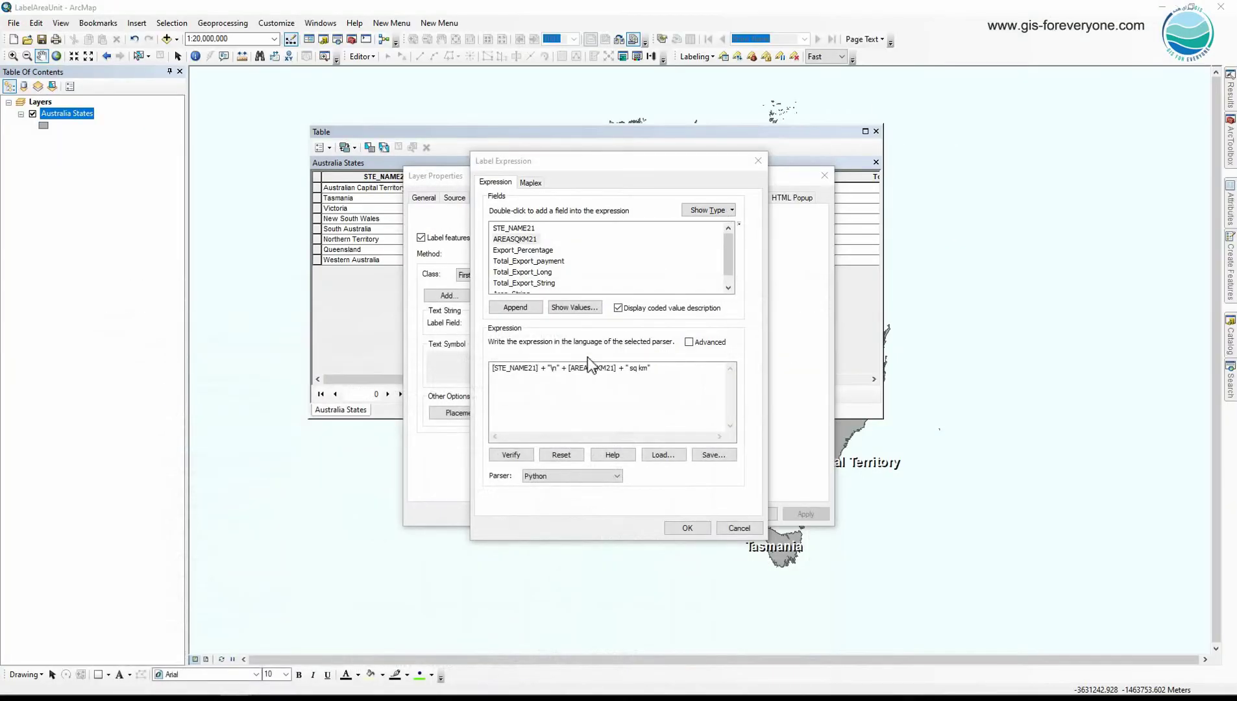
Insert a quoted "<FNT>" before " sq km" and a closing + "</FNT>" after it
click(626, 369)
key(ctrl+v)
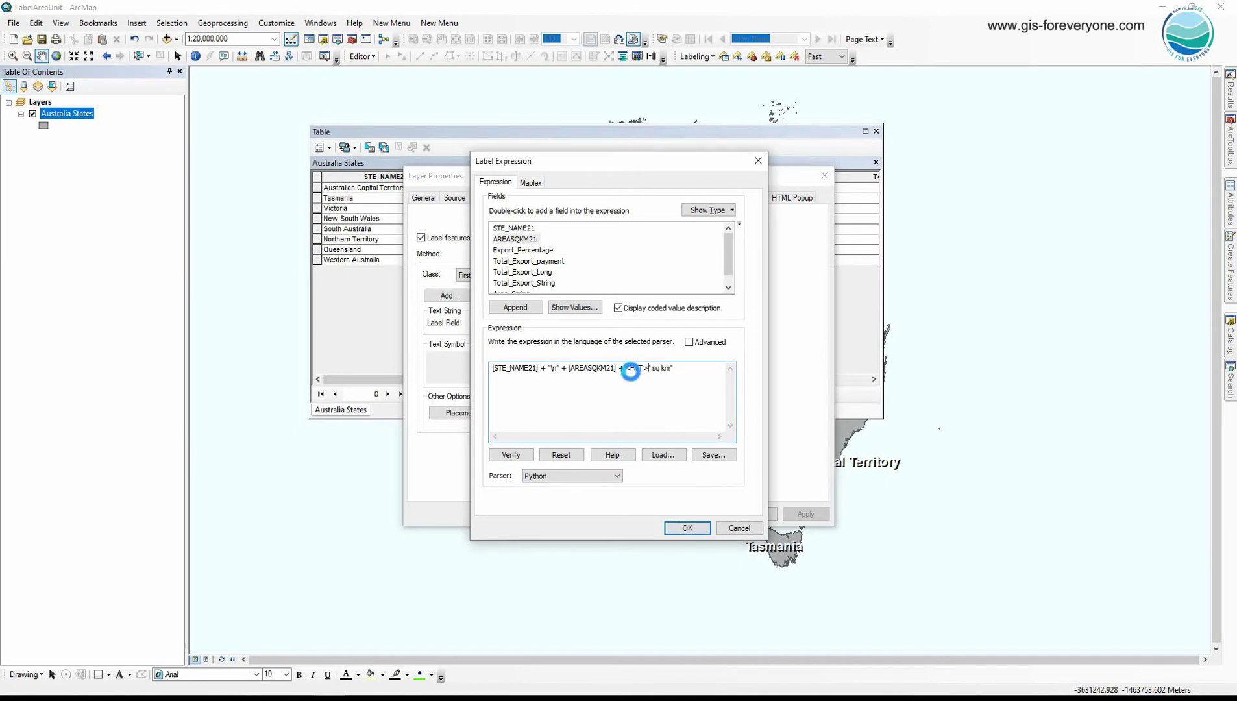
click(627, 369)
text(")
click(651, 369)
text(" +)
click(700, 368)
text(+ <FNT>)
click(695, 367)
text(" +)
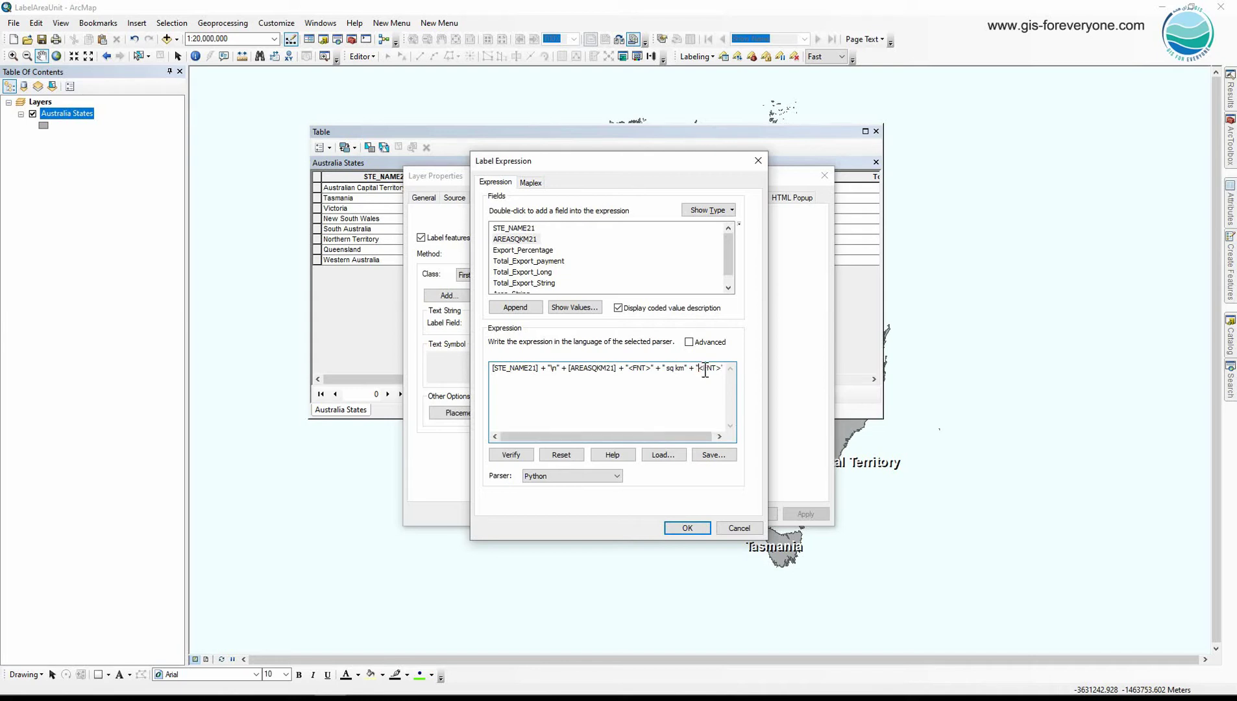
click(705, 367)
text(/)
Give the FNT tag size = '10', quoting the value, and verify the expression
click(648, 367)
text(size =)
drag(658, 162, 476, 170)
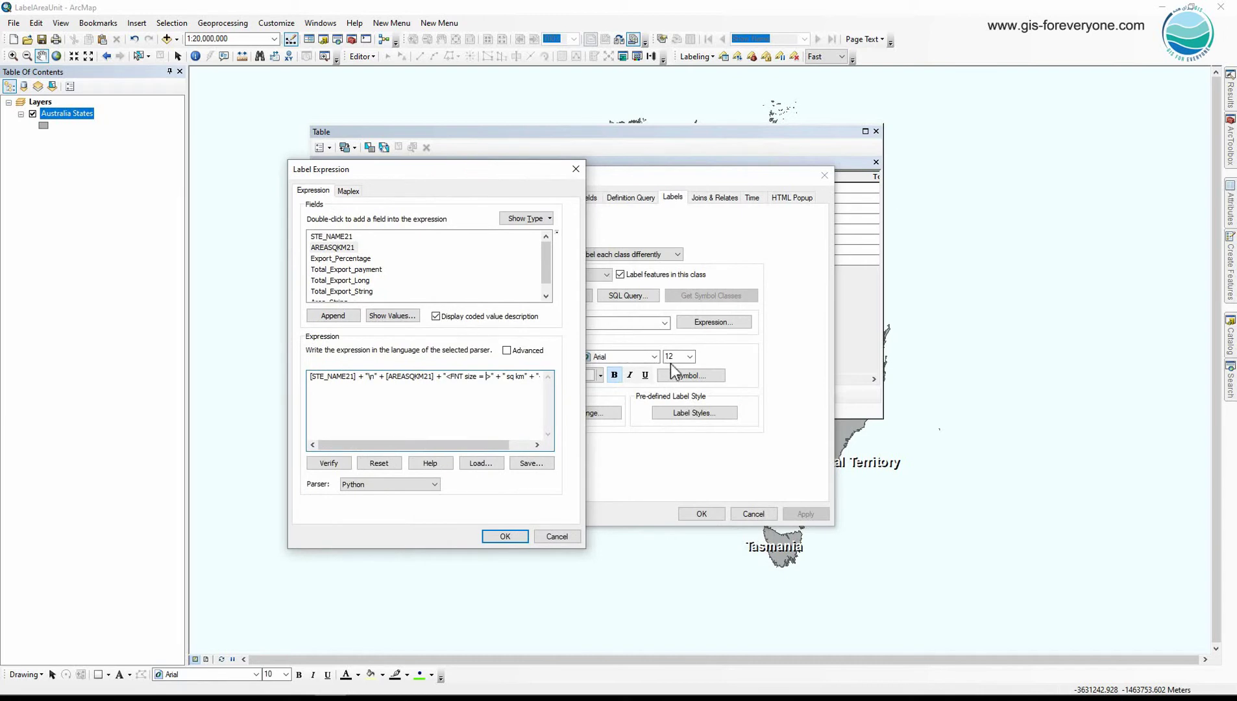
text(10)
click(325, 463)
click(506, 441)
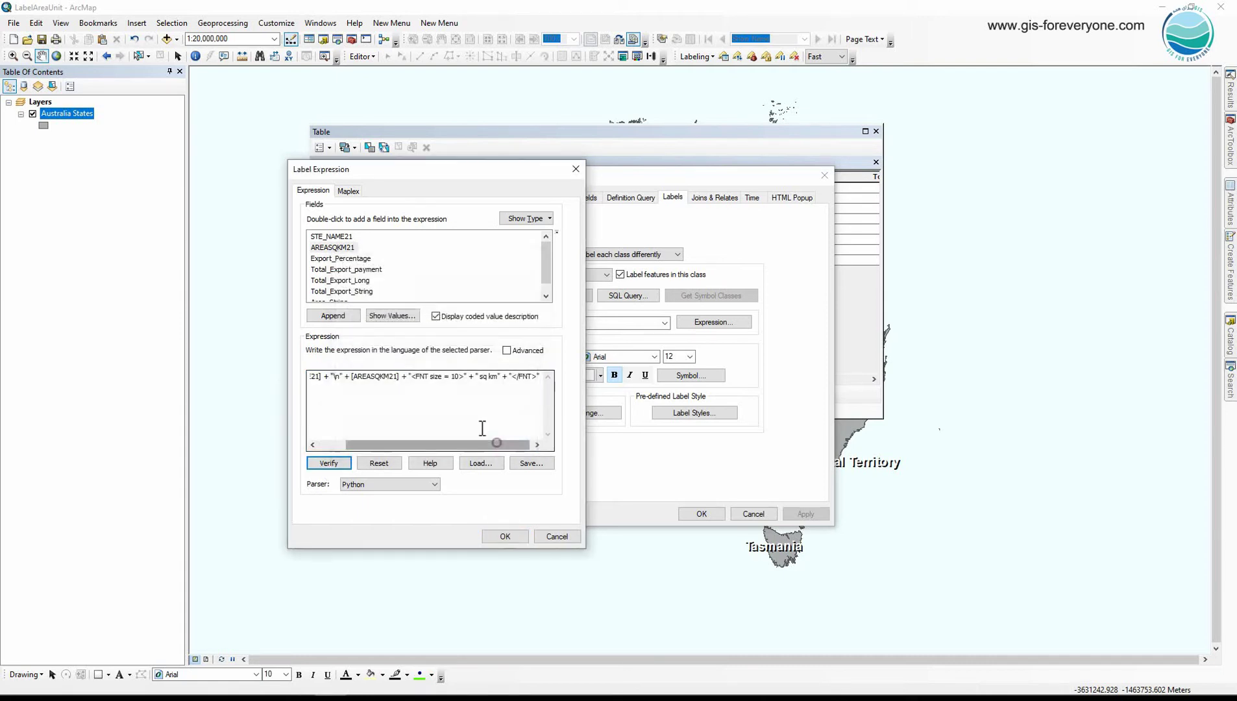
click(451, 376)
text('10)
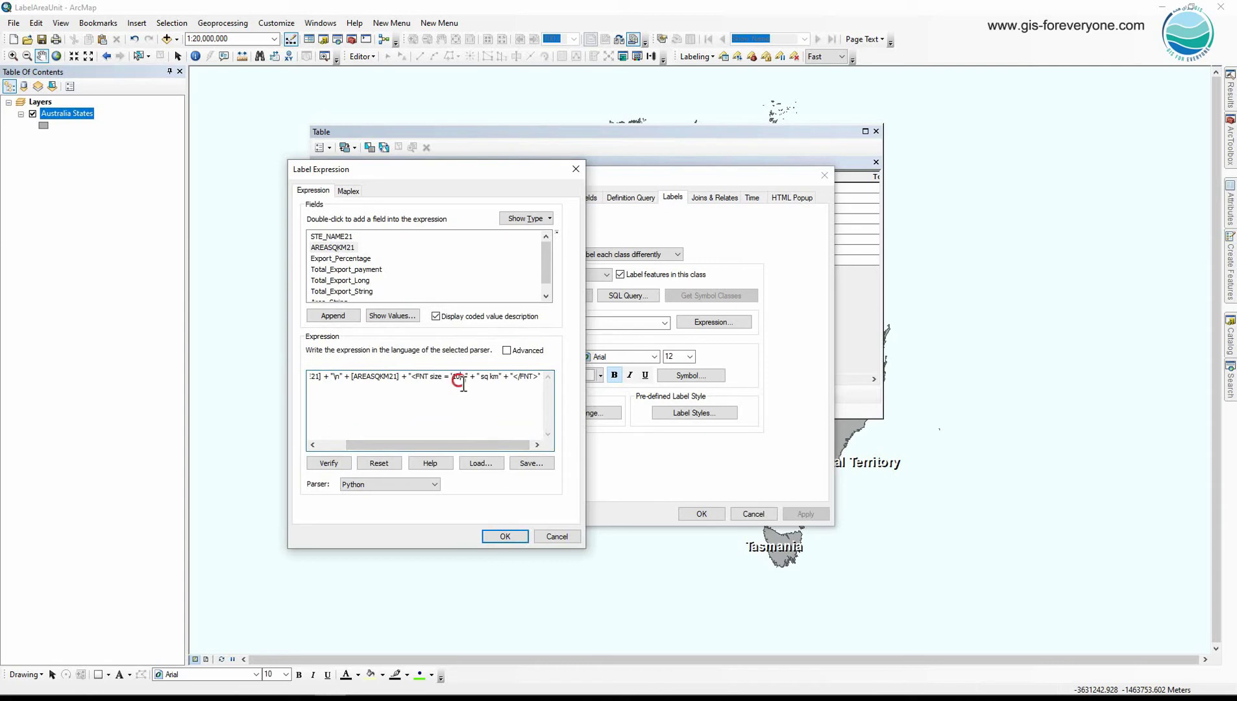
click(459, 376)
text('10)
click(330, 463)
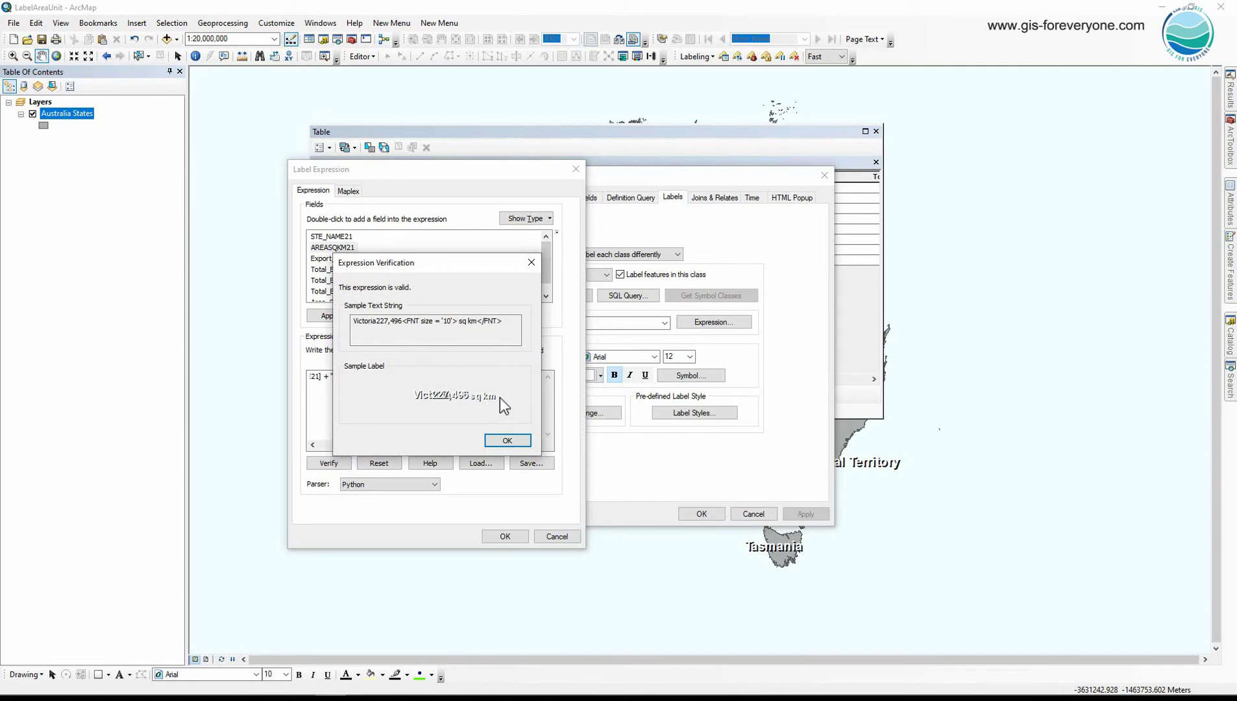
Replace " sq km" with " km" + "2" inside the FNT tags and verify the expression
click(532, 263)
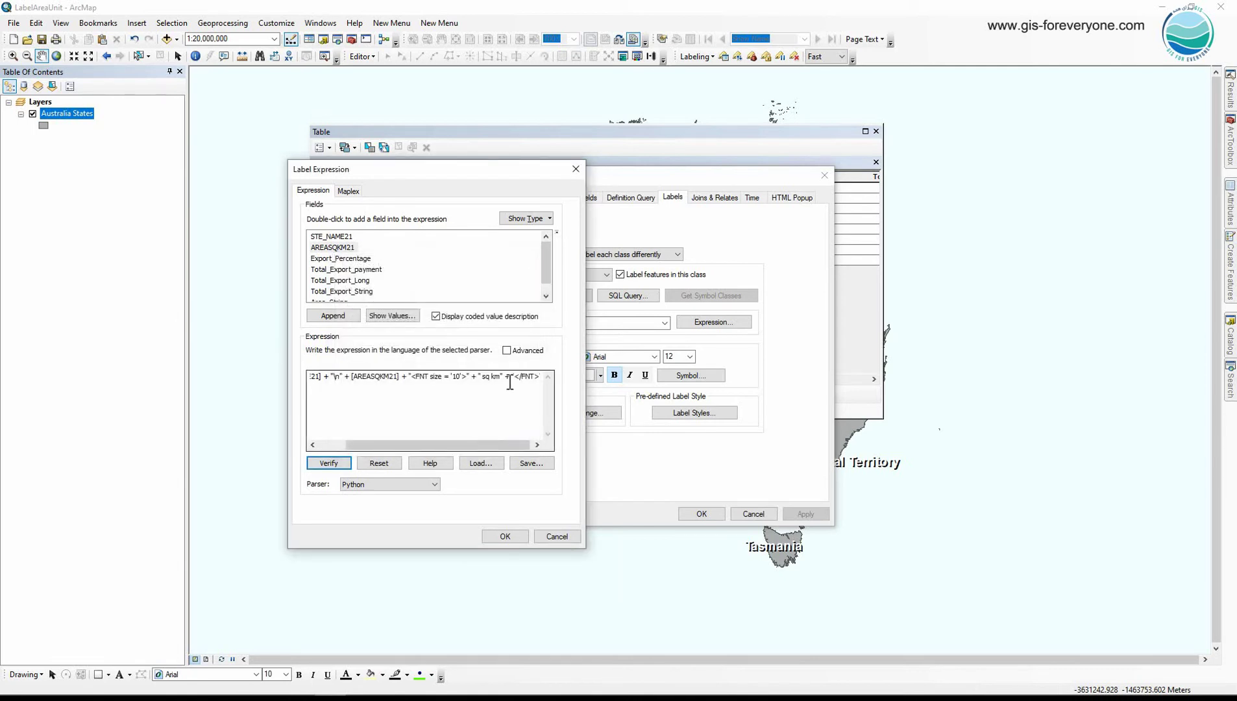
drag(502, 383, 482, 383)
click(504, 382)
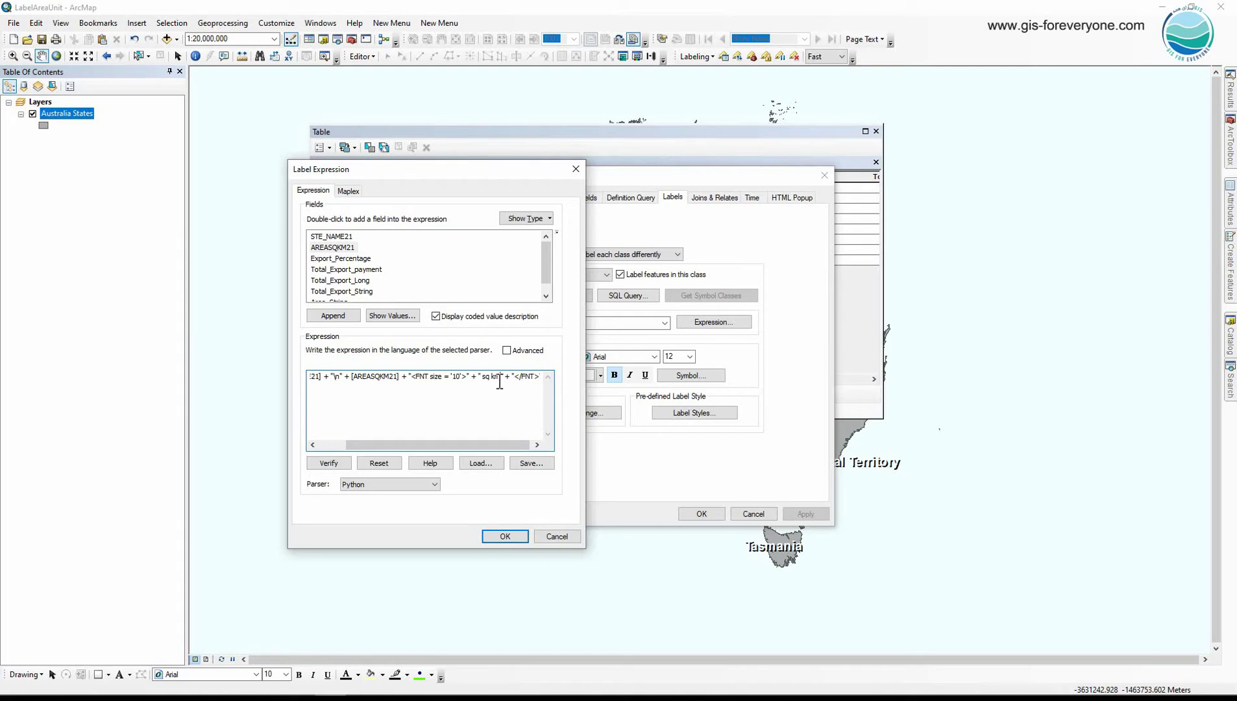
drag(492, 383, 487, 380)
key(Delete)
text(+ "2")
click(346, 463)
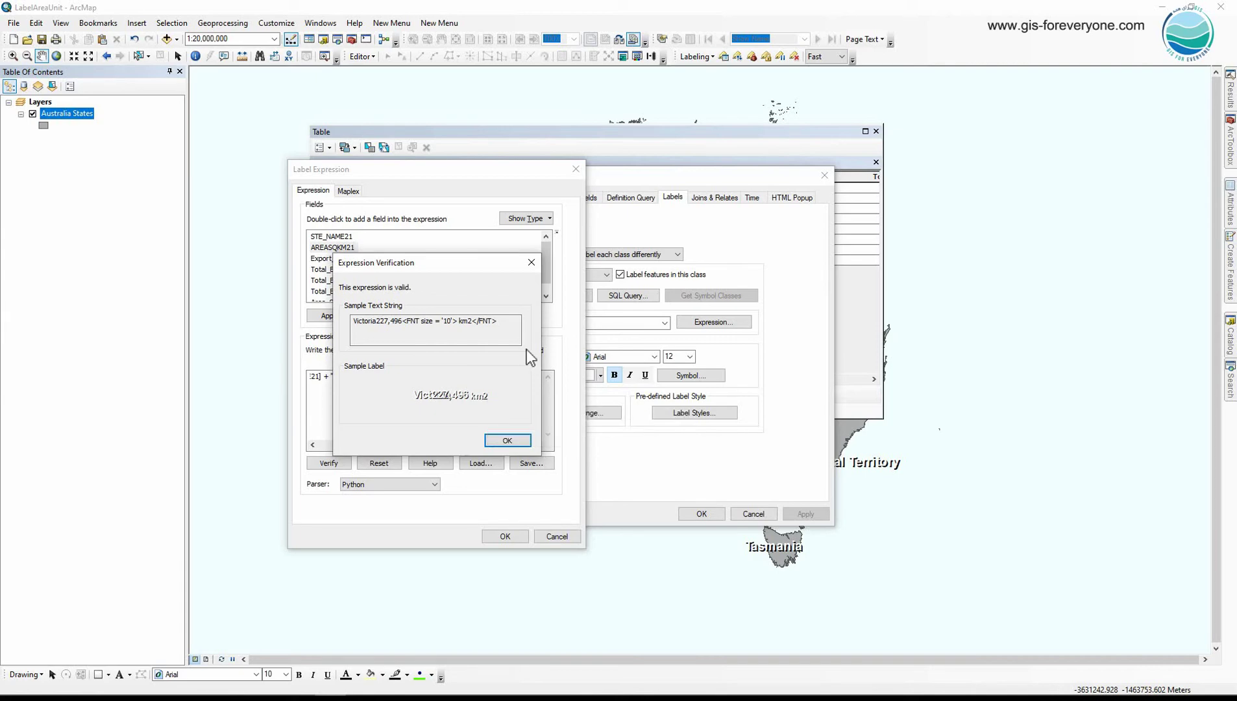
click(530, 265)
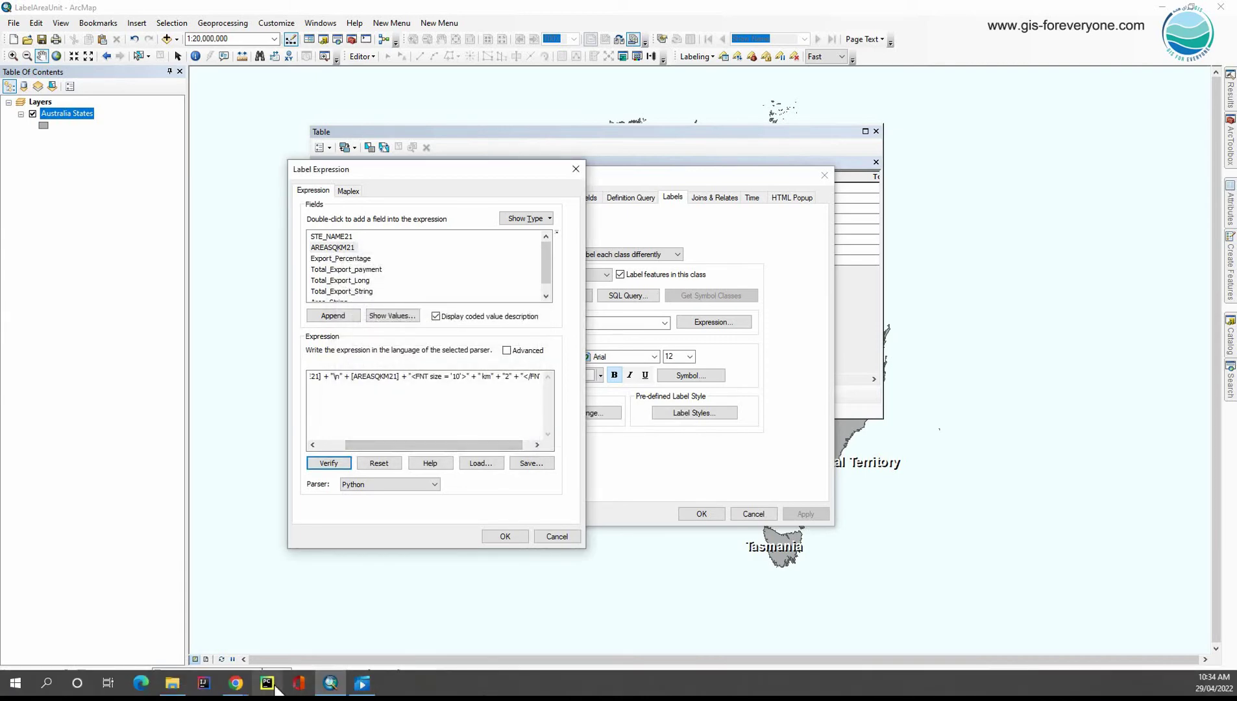
In Chrome's formatting-tags help page, find the Superscript row and select its <SUP> start tag
mouse_move(241, 685)
click(321, 627)
scroll(532, 526, down, 5)
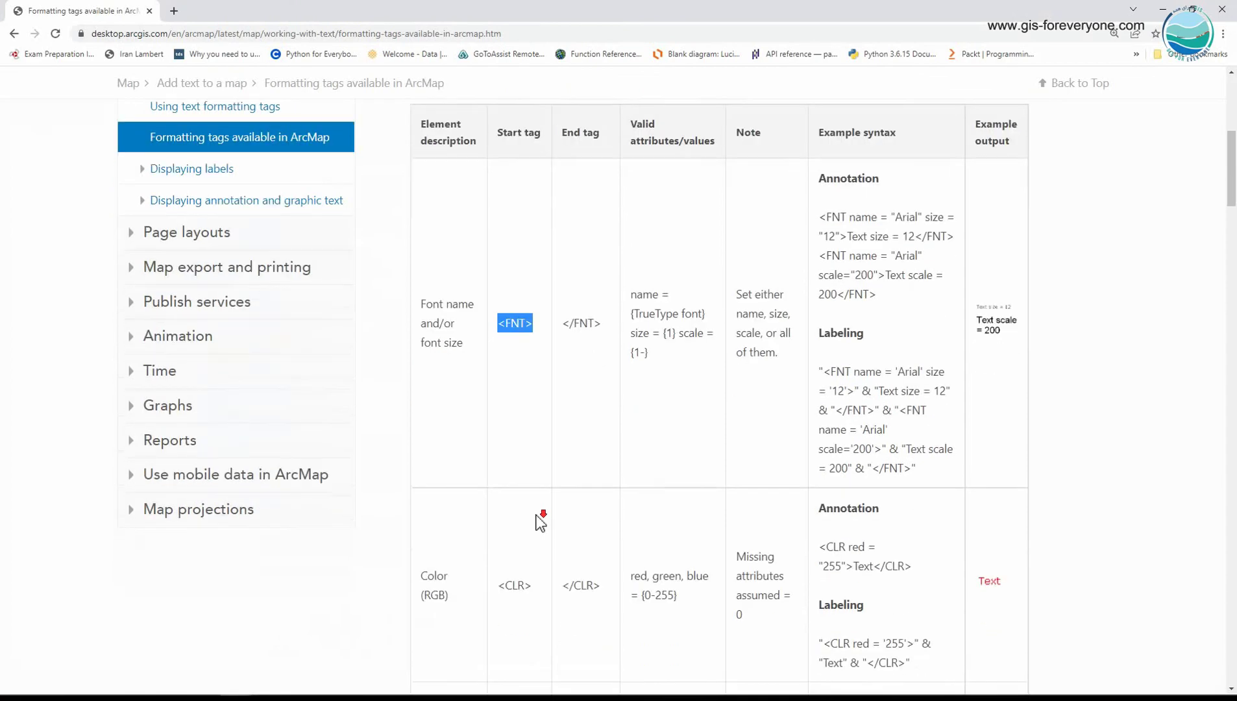
scroll(536, 519, down, 17)
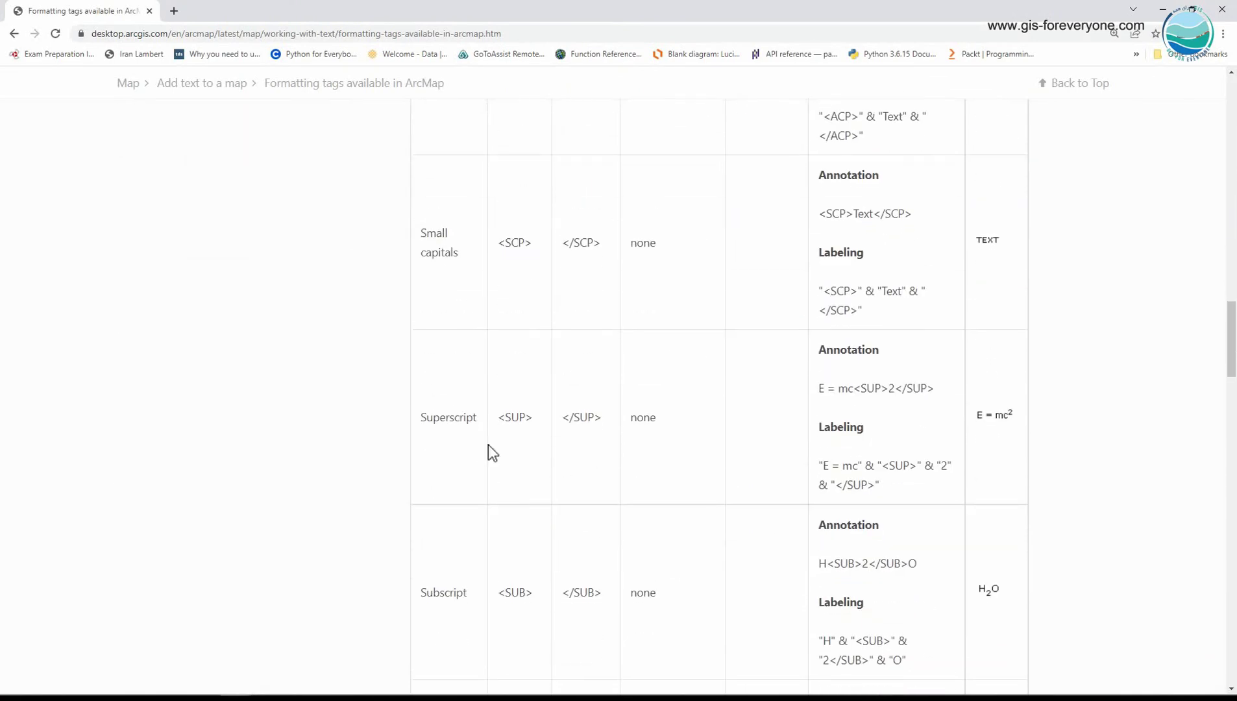
double_click(464, 419)
drag(496, 418, 534, 421)
key(ctrl+c)
Back in ArcMap, wrap the '2' of km² in <SUP></SUP> tags within the label expression
click(1162, 9)
click(499, 391)
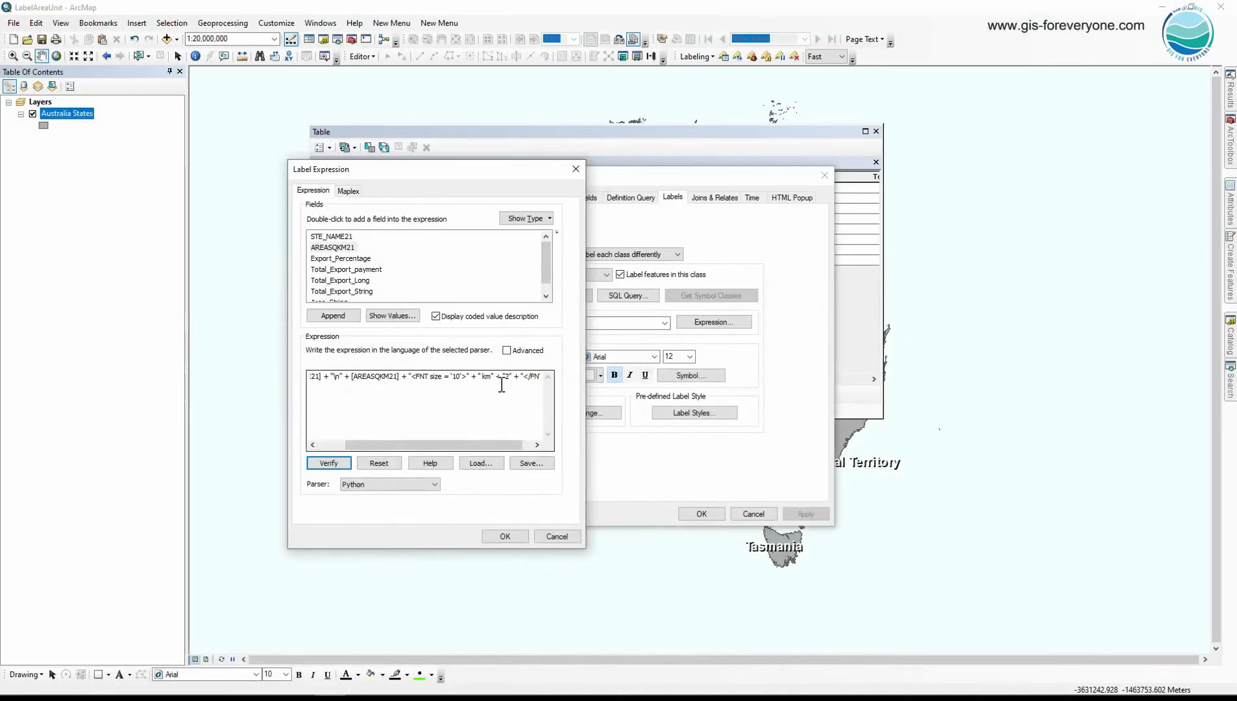
key(ctrl+v)
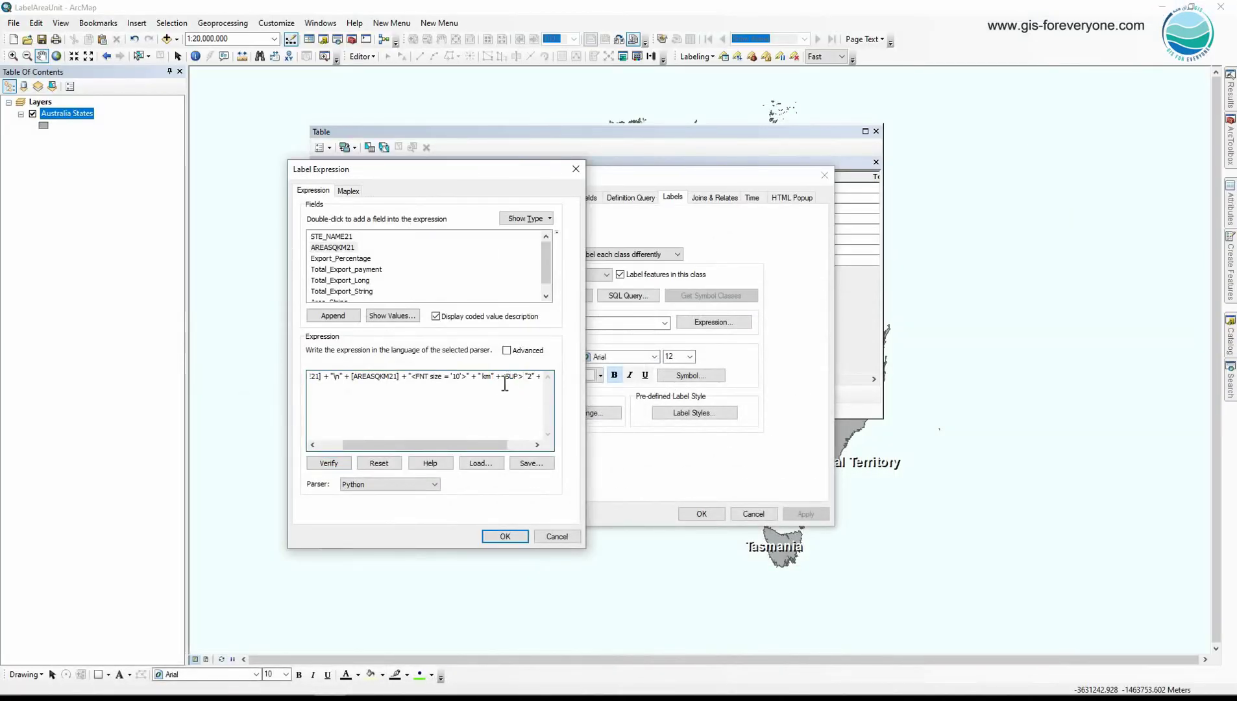
text(" +)
drag(461, 445, 525, 447)
click(493, 376)
text(/SUP></FNT>)
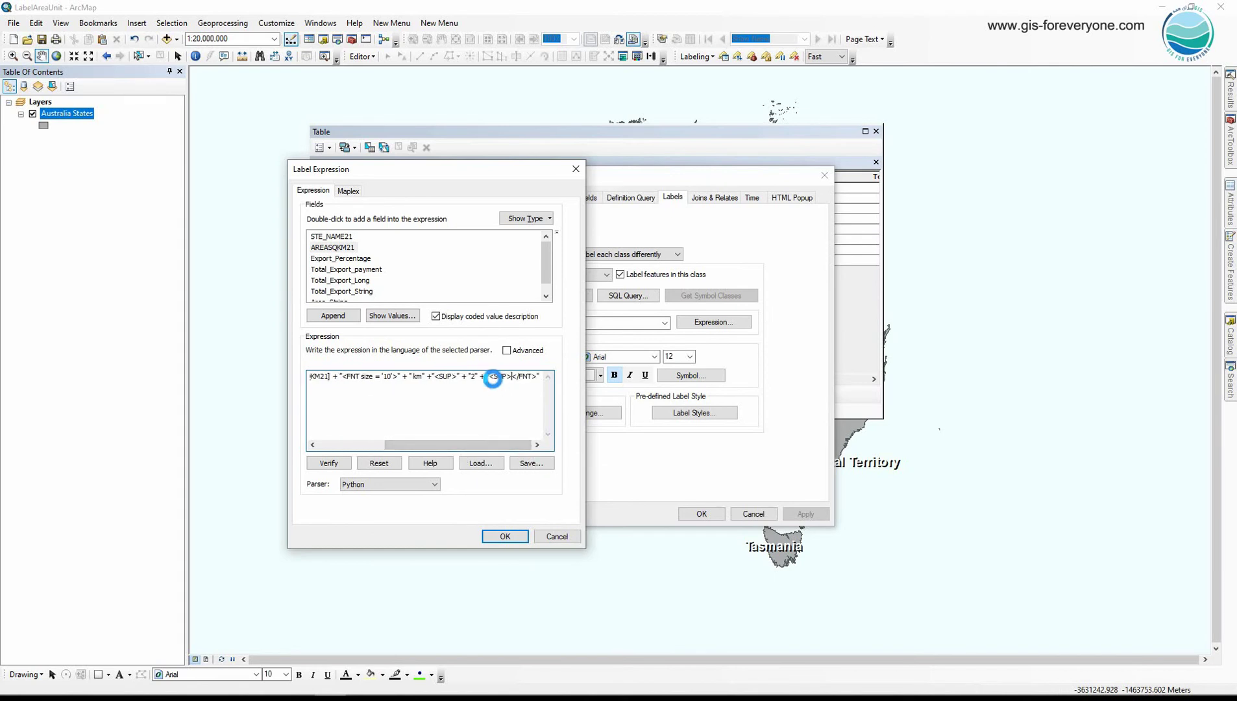
Verify the edited expression and apply it so labels show a superscript km² unit
click(344, 463)
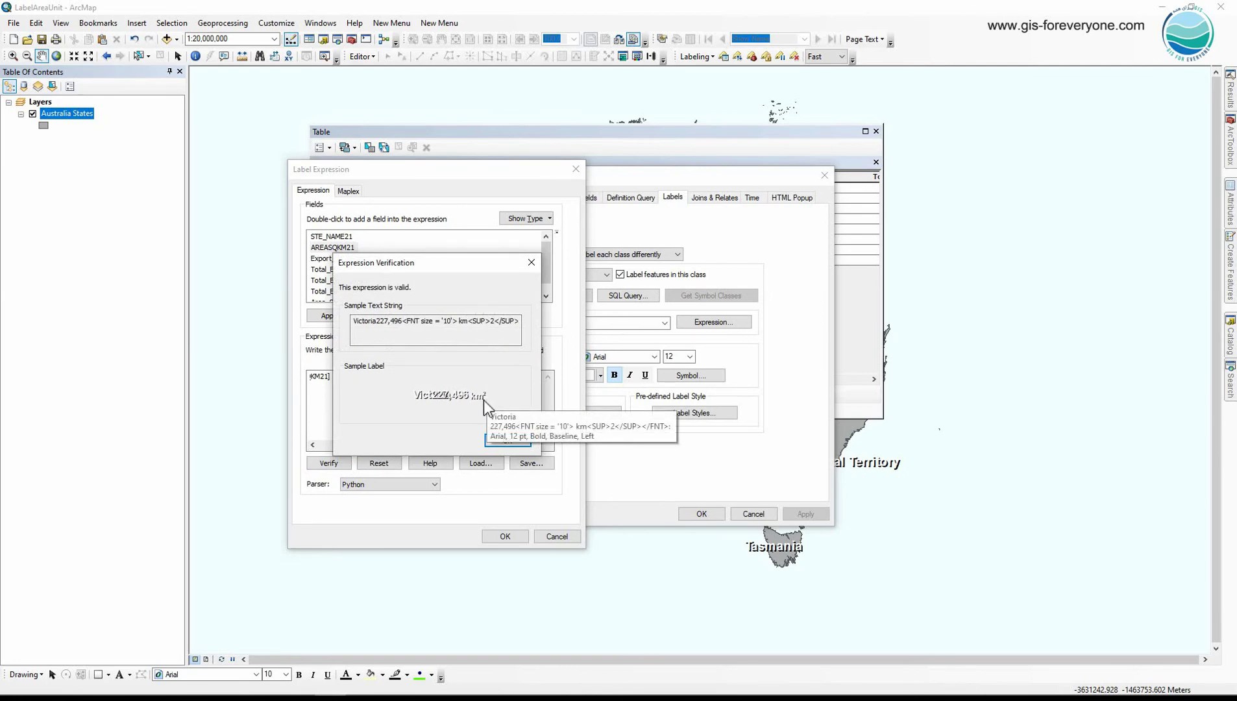
click(490, 442)
click(498, 537)
click(702, 513)
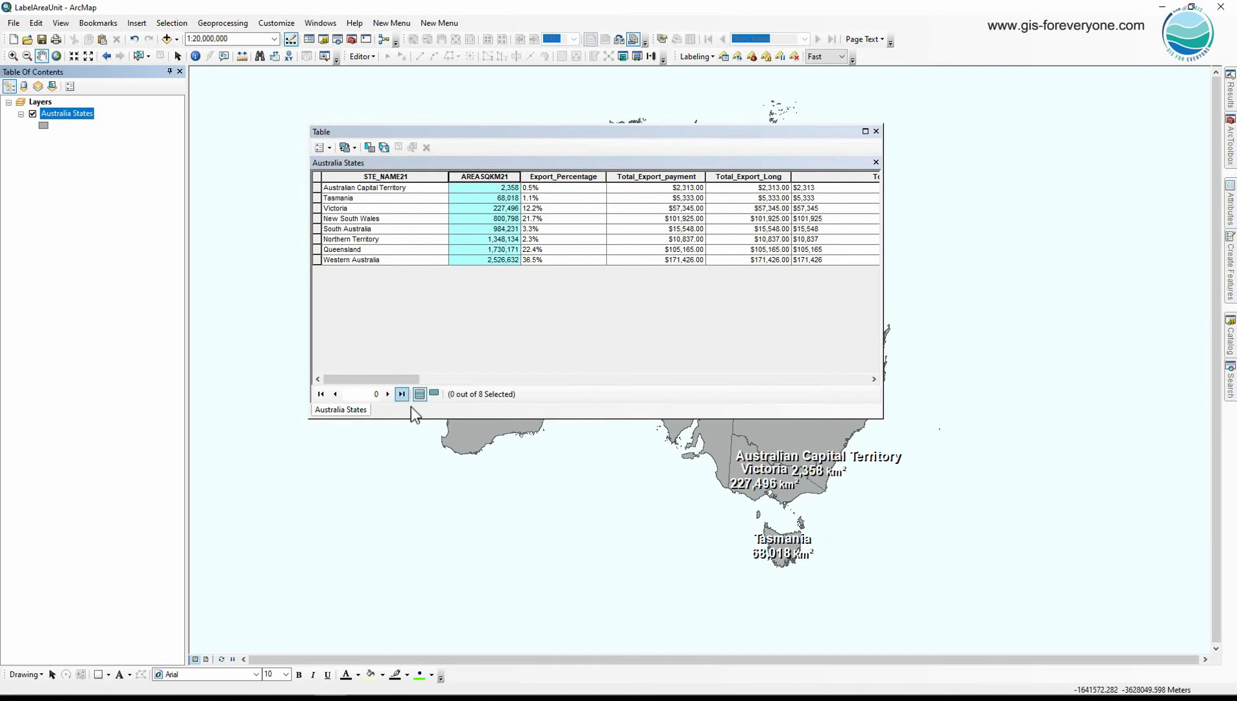
Format the Total_Export_payment field as Numeric with 0 decimal places and thousands separators
drag(389, 382, 613, 382)
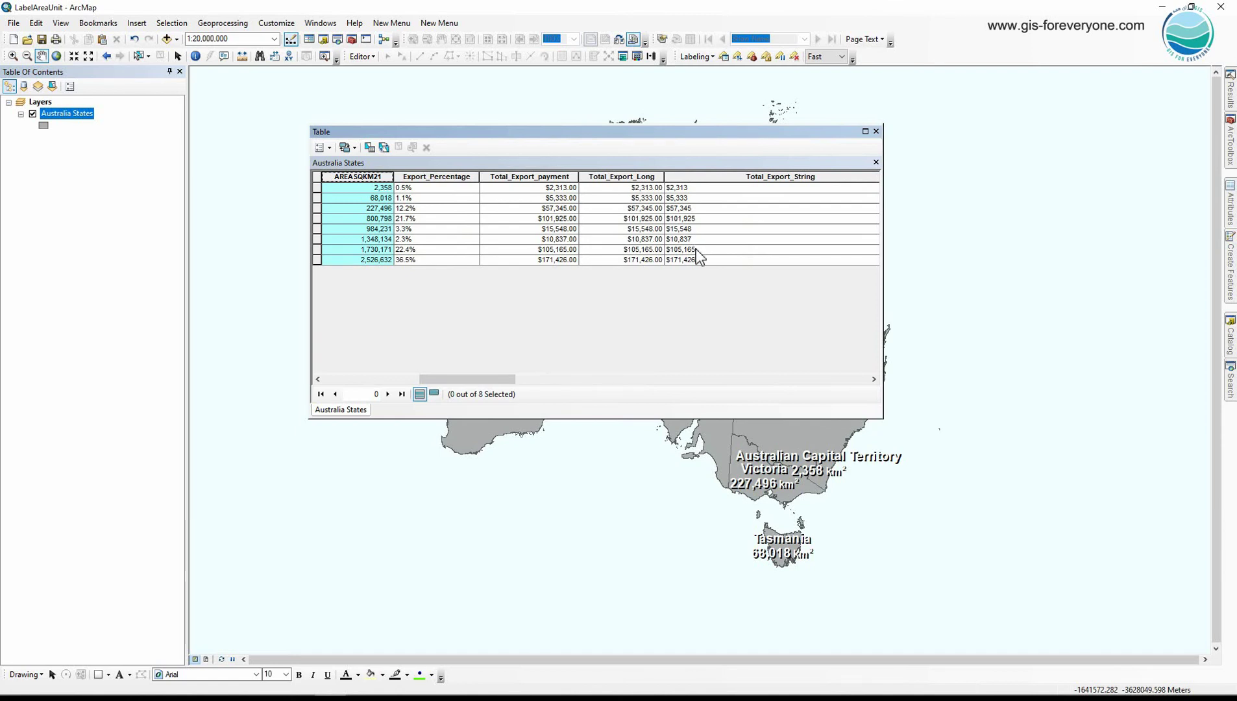
click(555, 179)
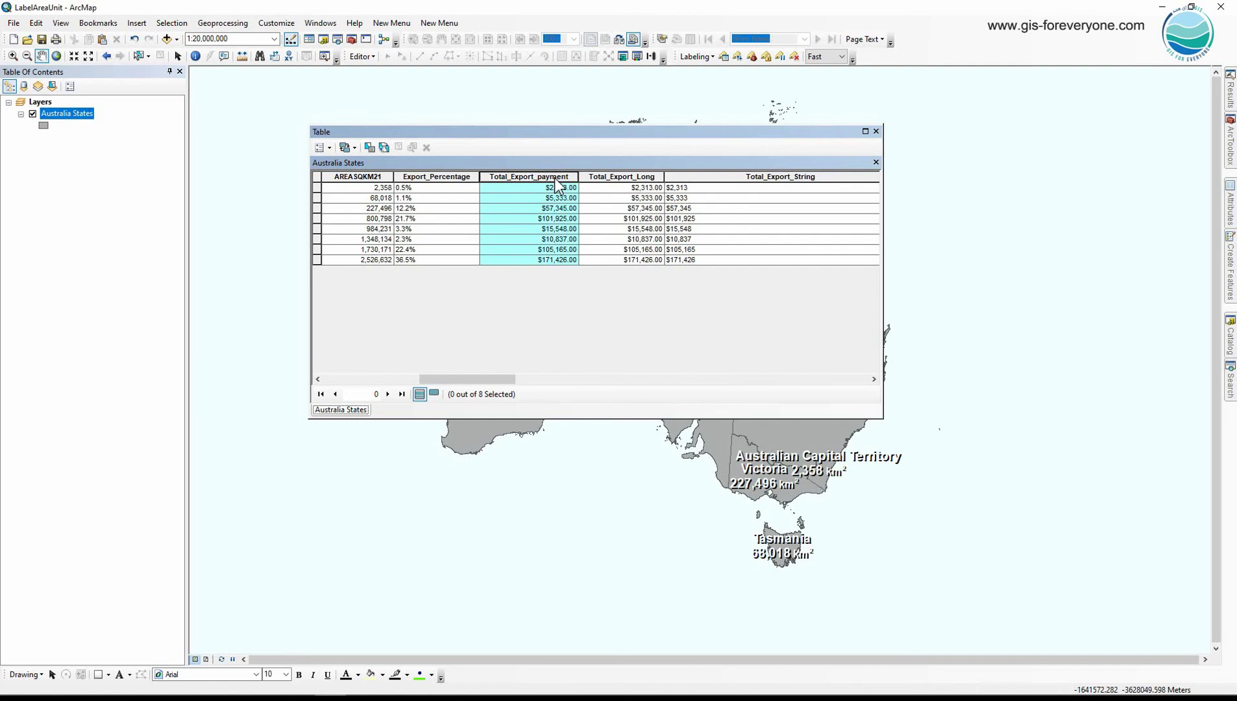
right_click(557, 181)
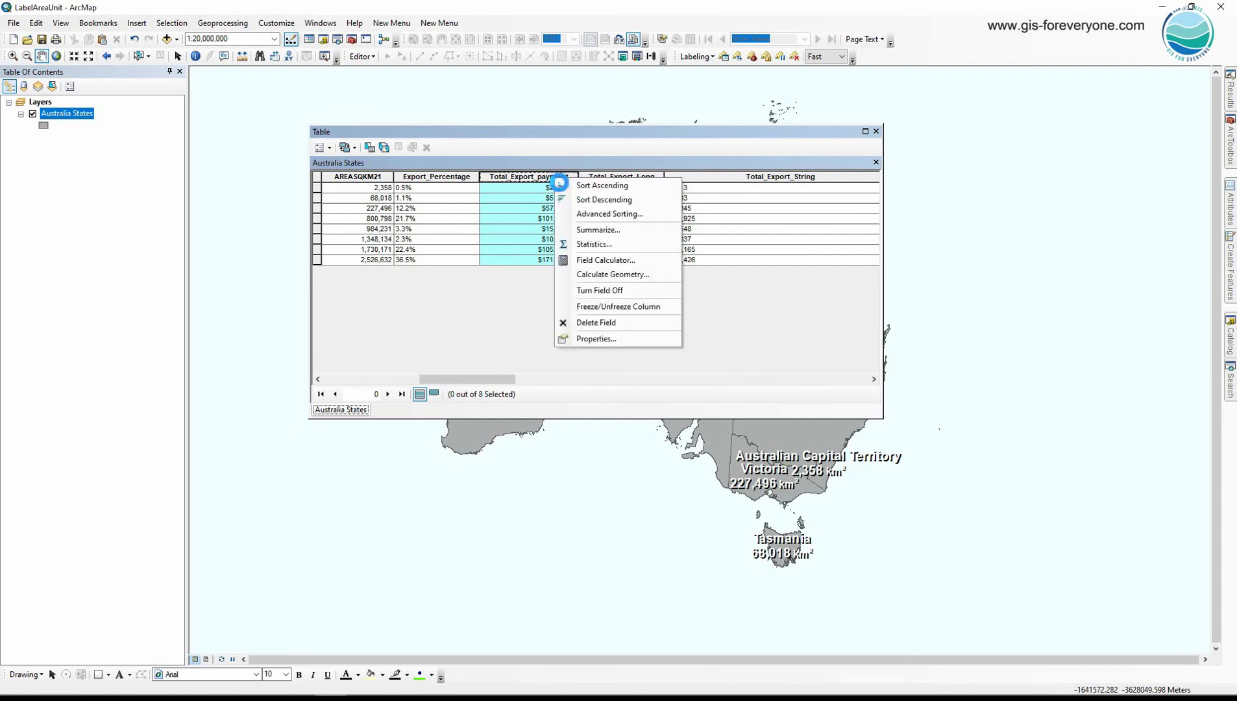
click(601, 342)
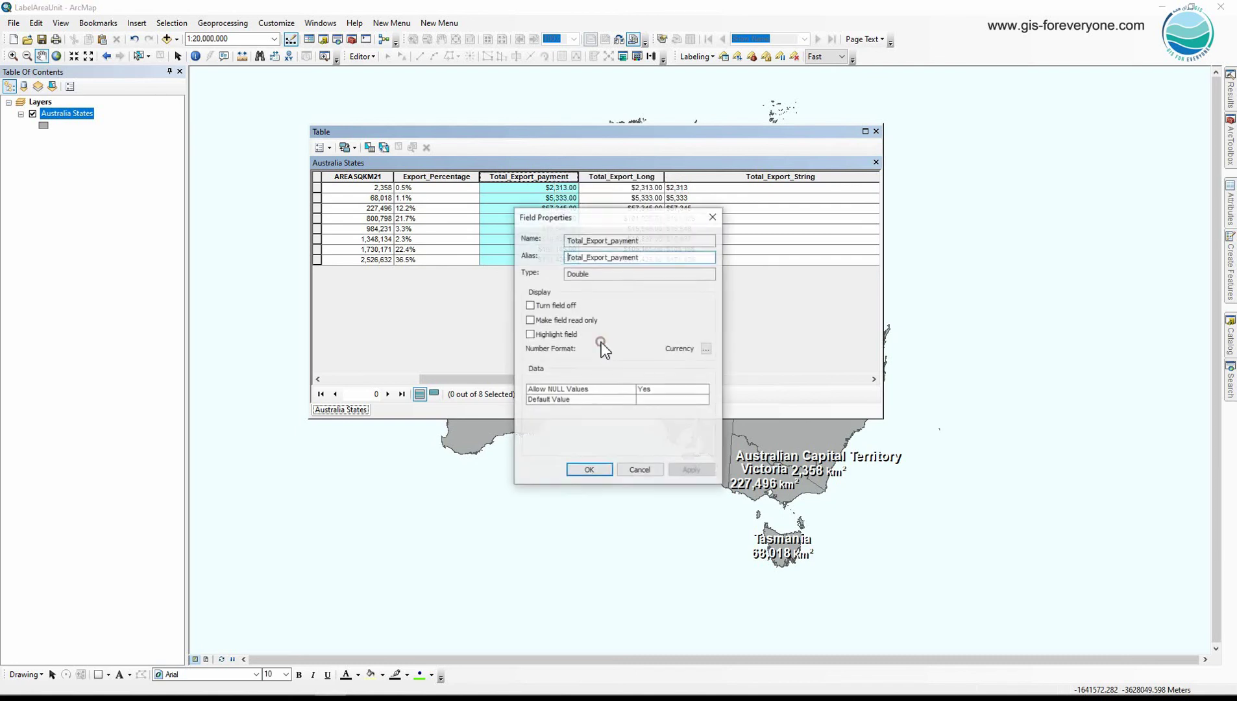
click(706, 348)
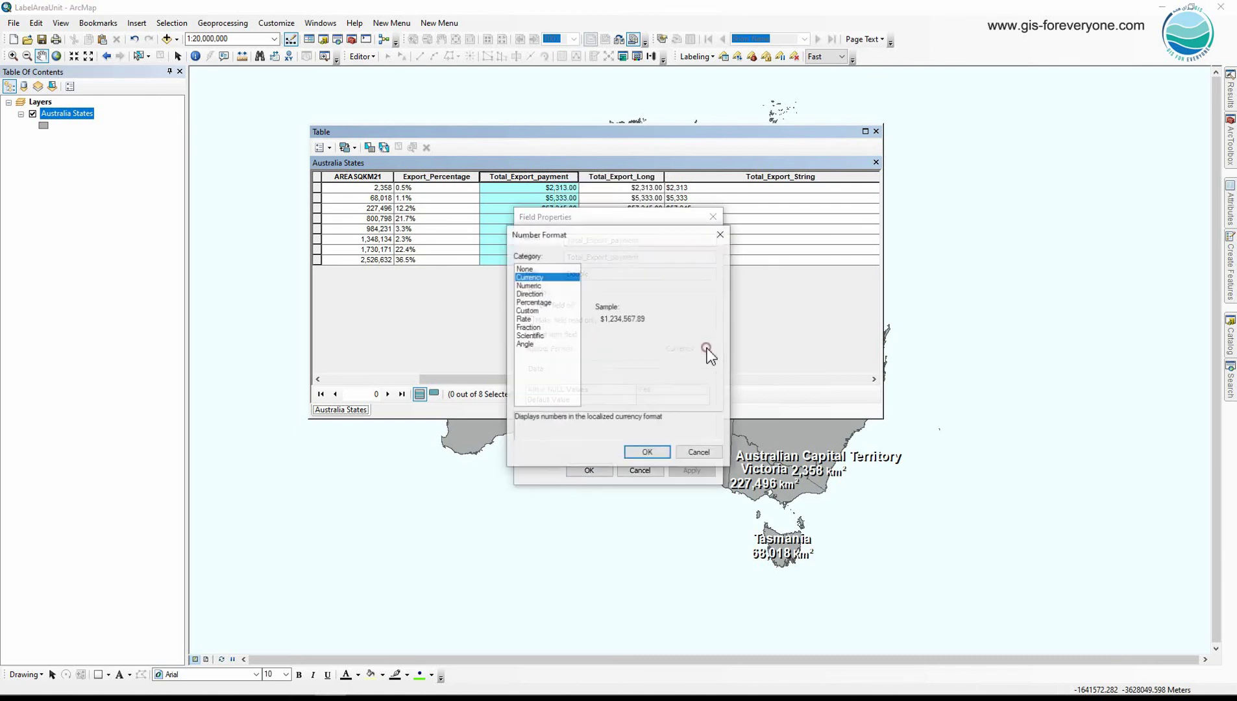
click(536, 286)
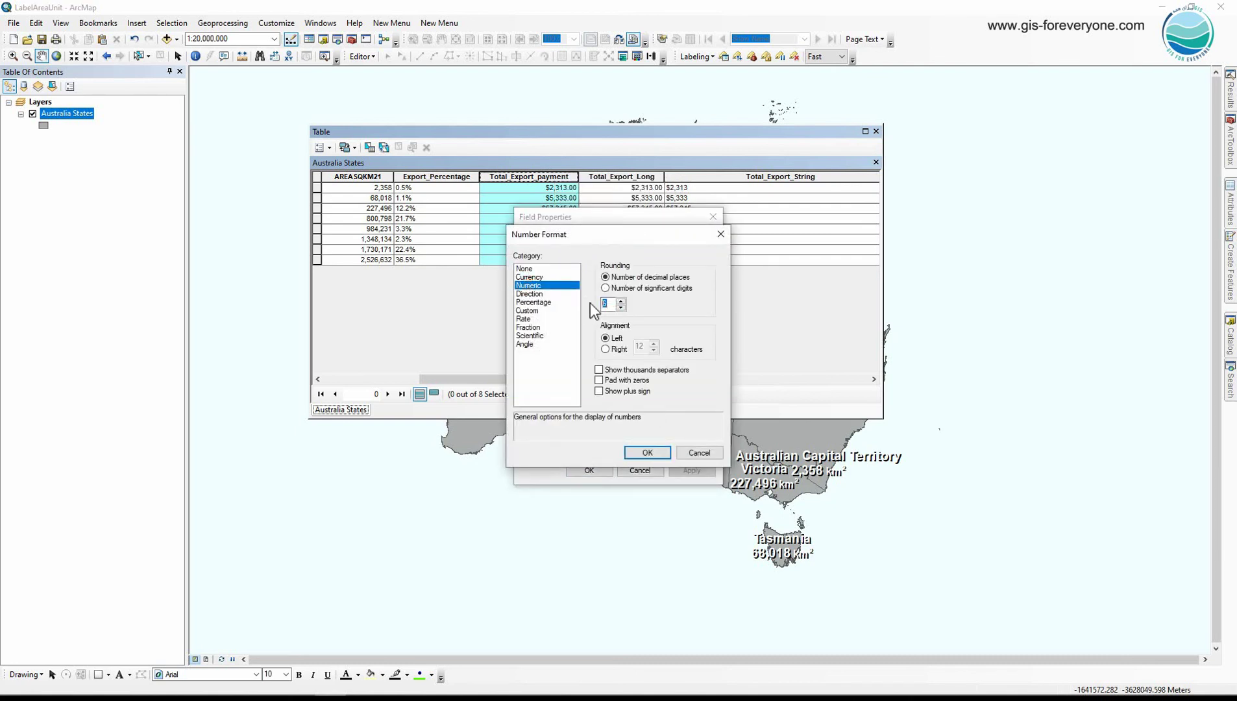
text(0)
click(599, 370)
click(647, 453)
click(588, 471)
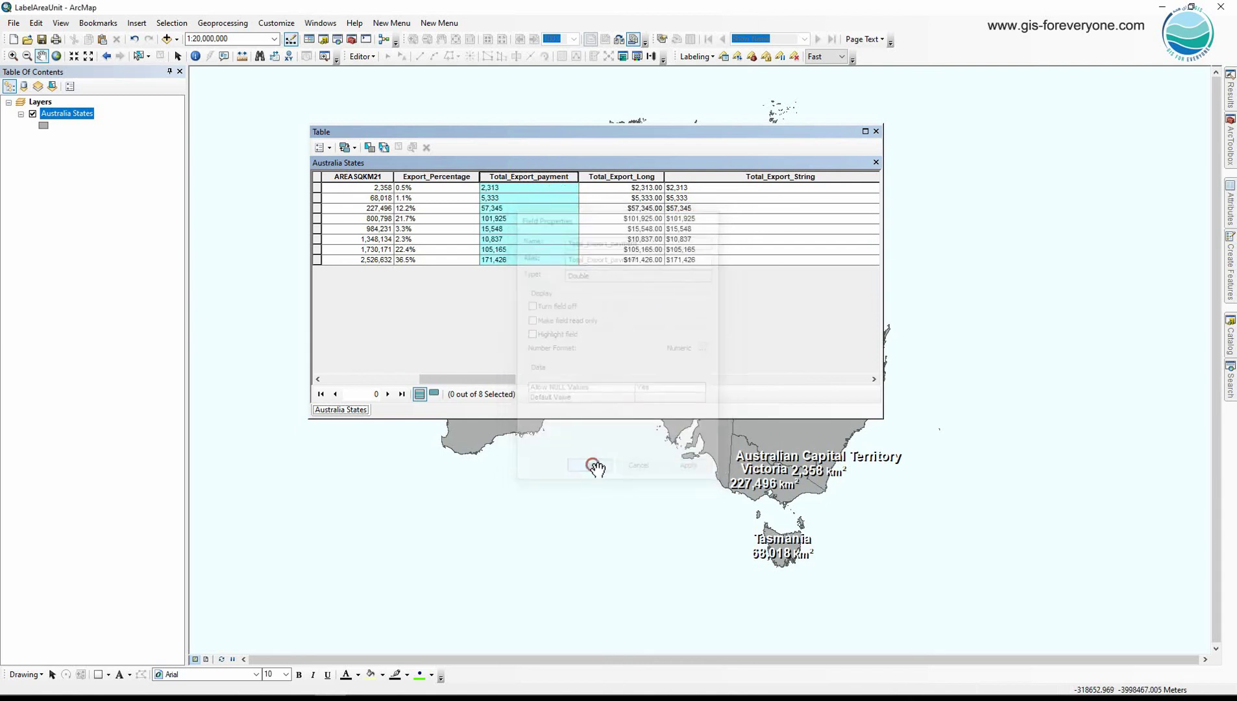
In the First Class label expression, append + "\n" + and the [Total_Export_payment] field
double_click(86, 115)
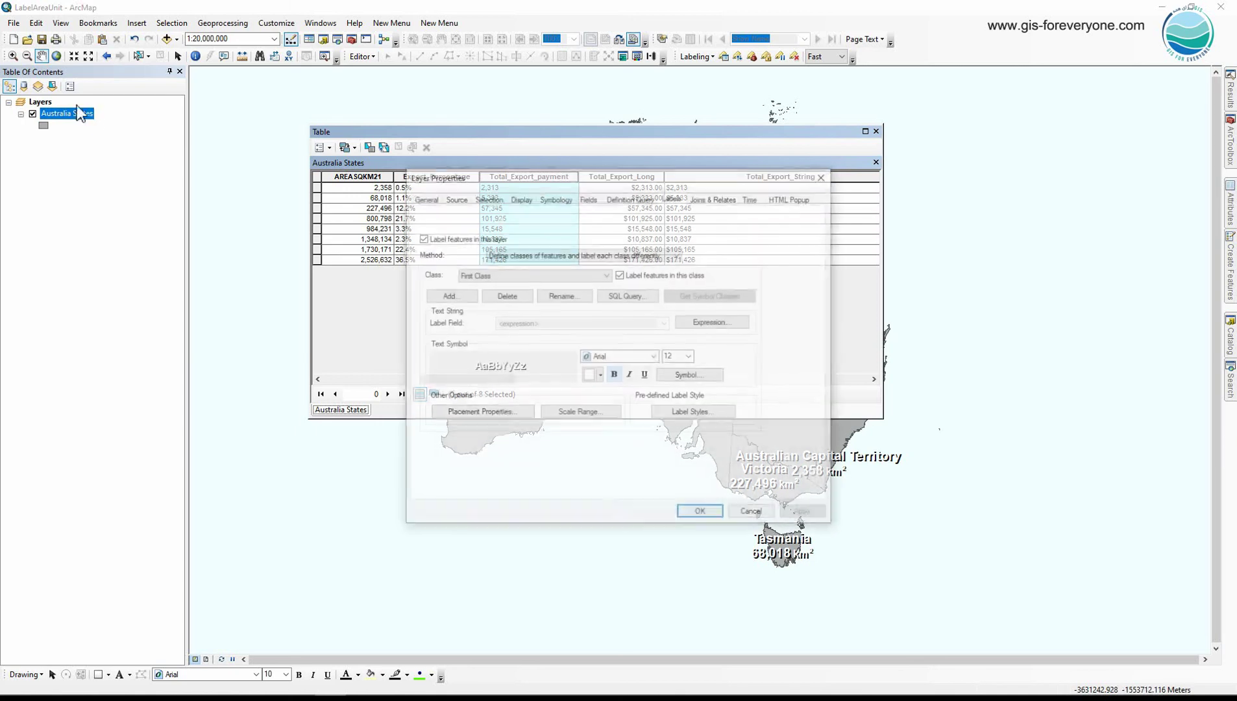
click(606, 275)
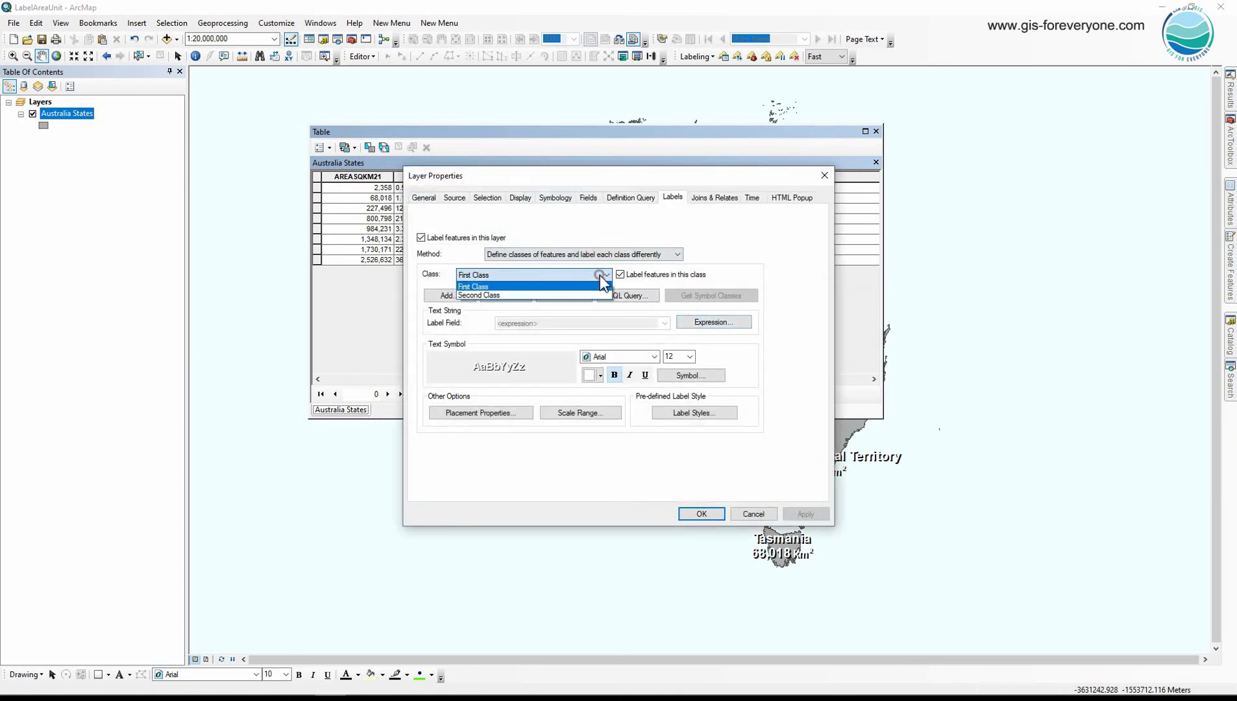
click(605, 274)
click(686, 322)
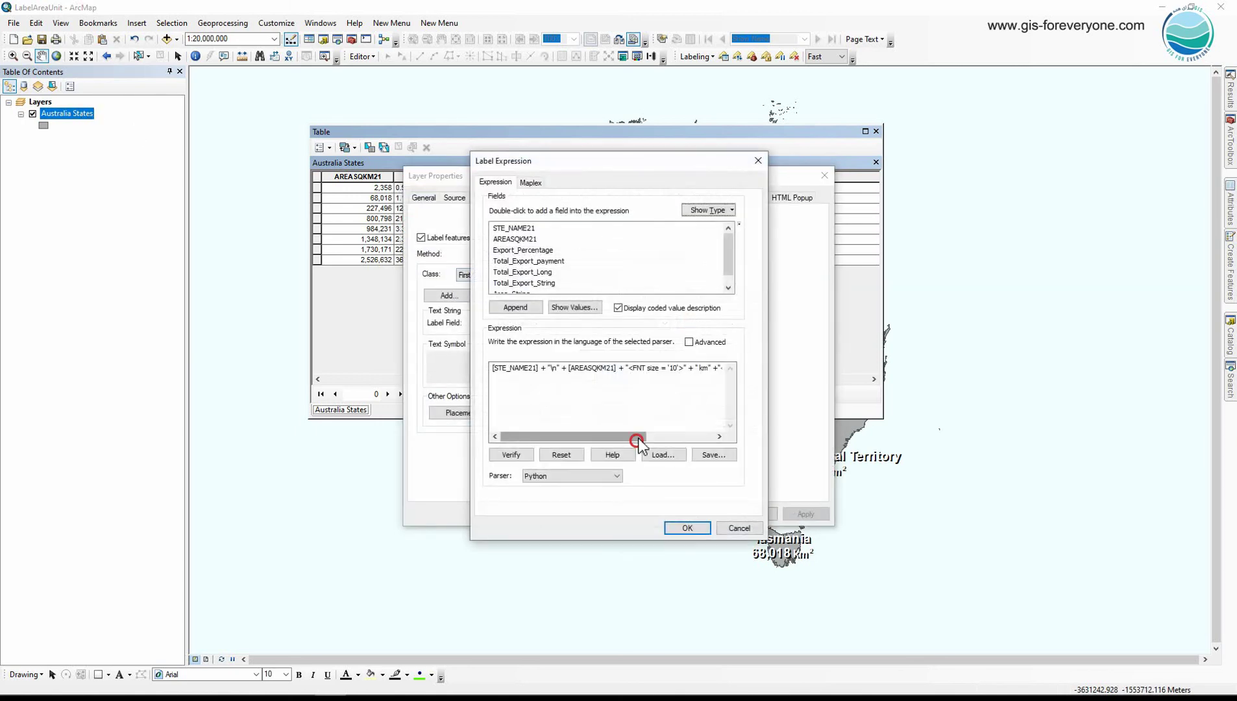
drag(635, 436, 709, 436)
click(726, 368)
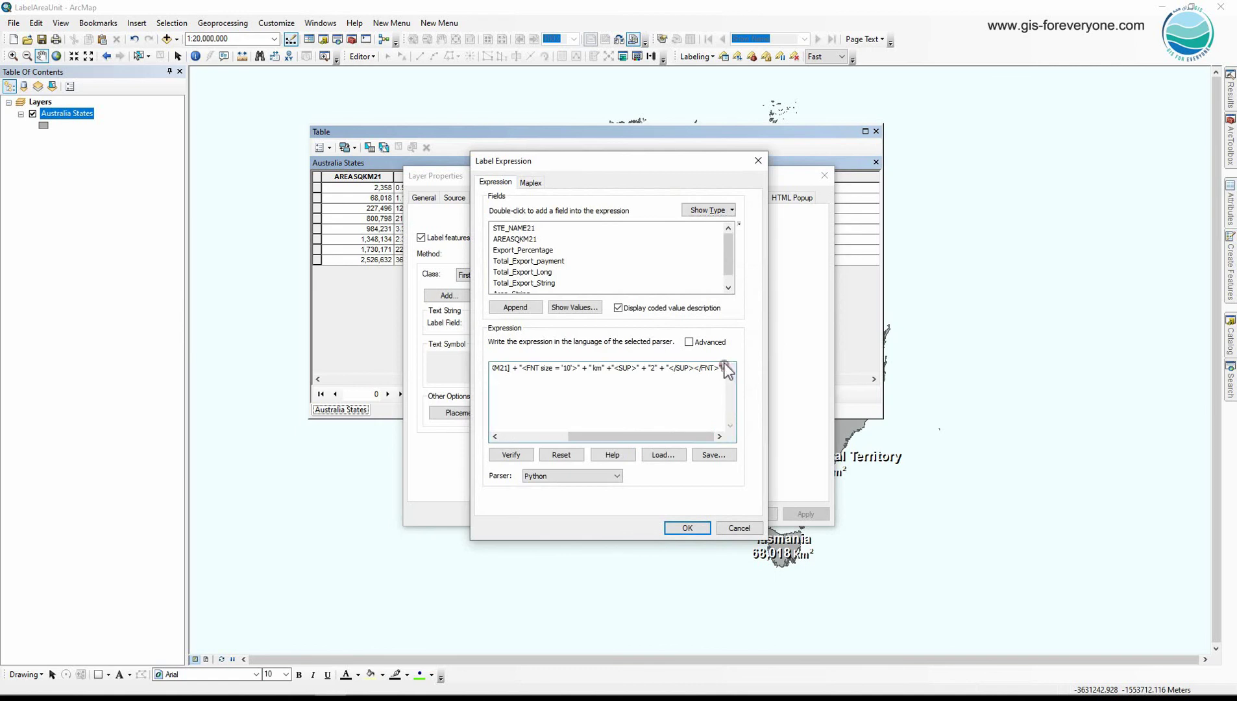
text(+)
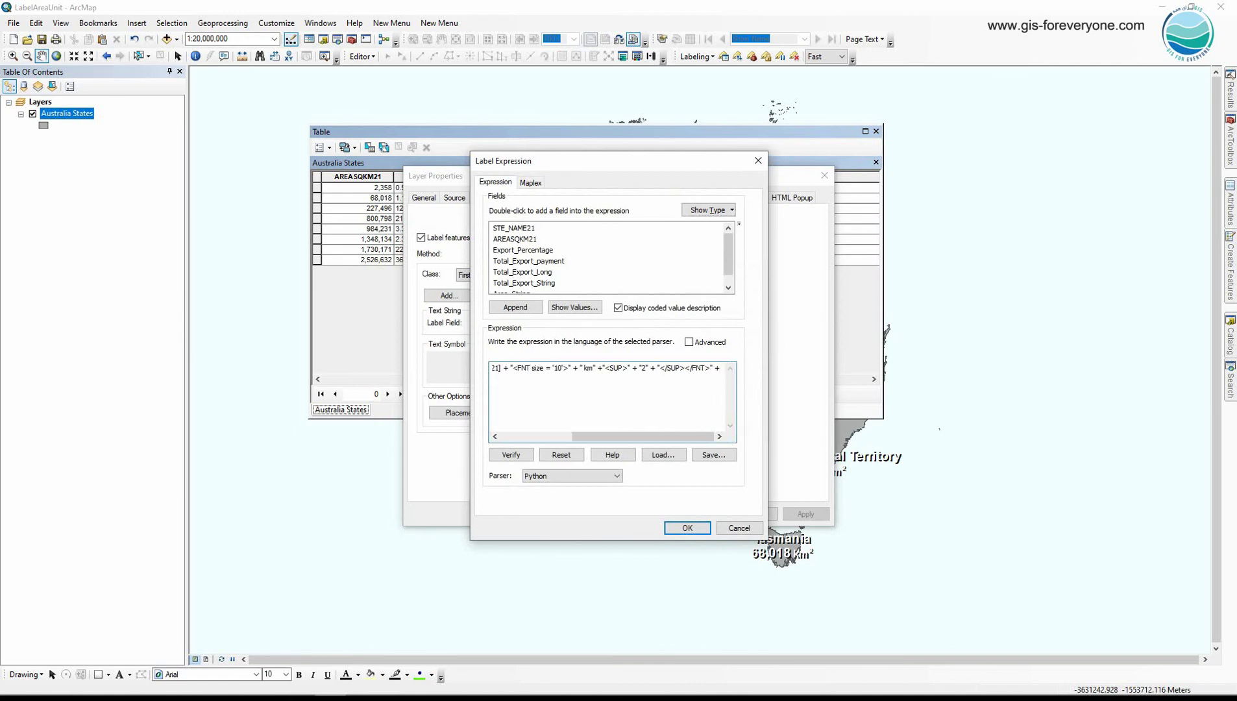
text( "\n" +)
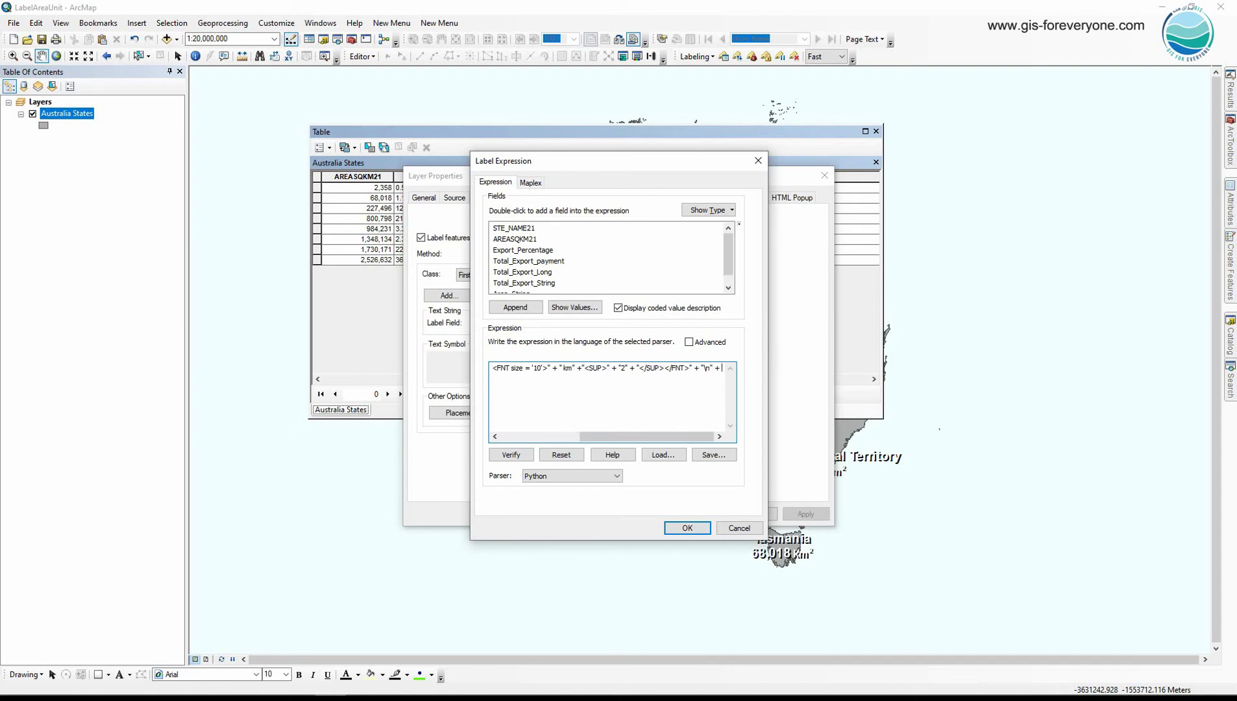
double_click(524, 261)
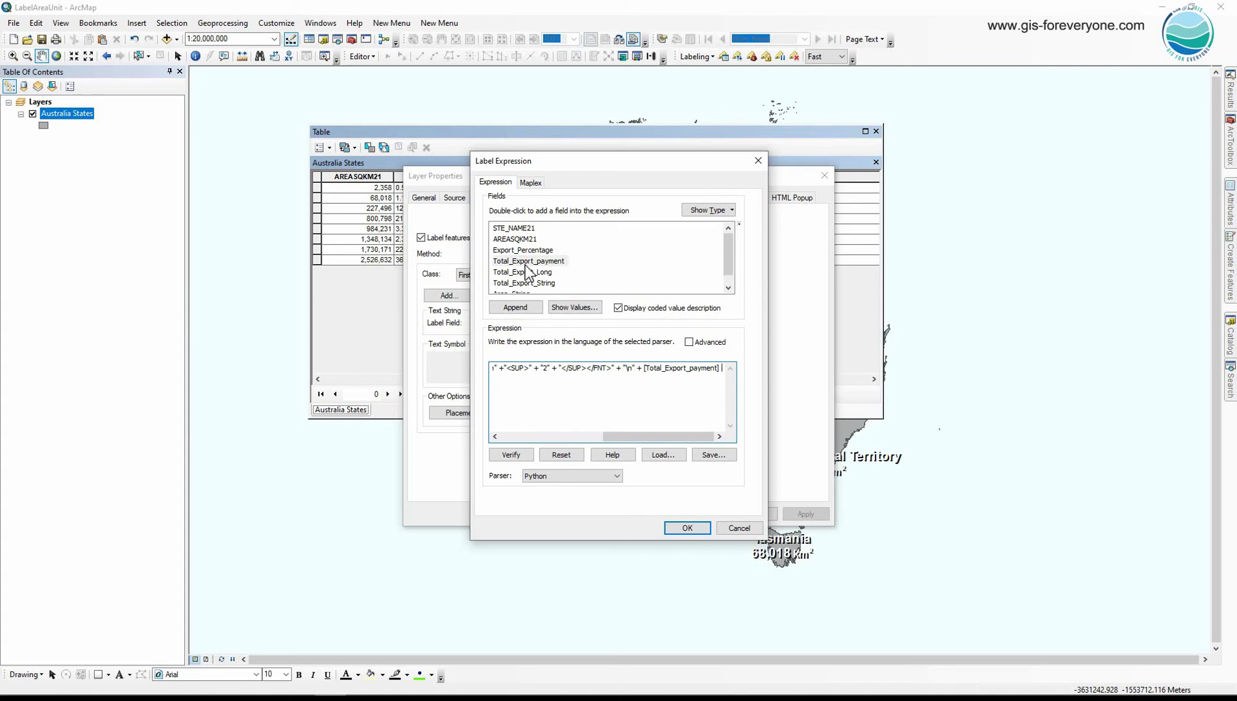
click(644, 368)
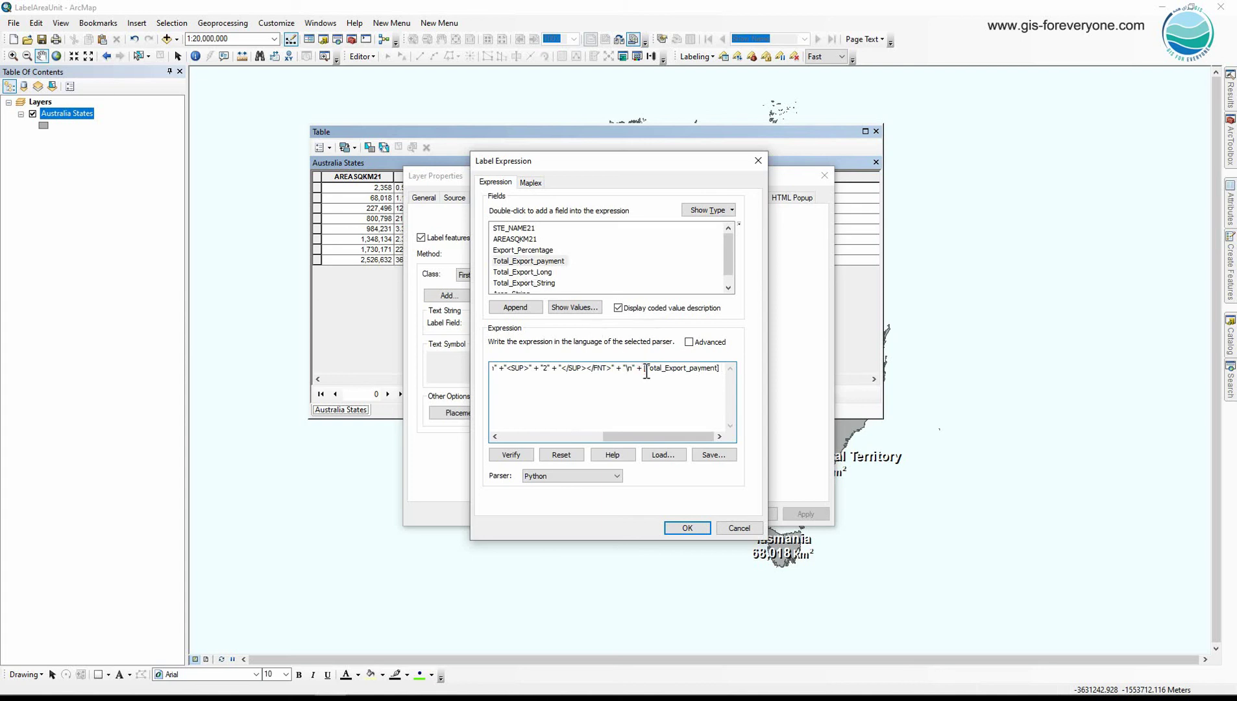